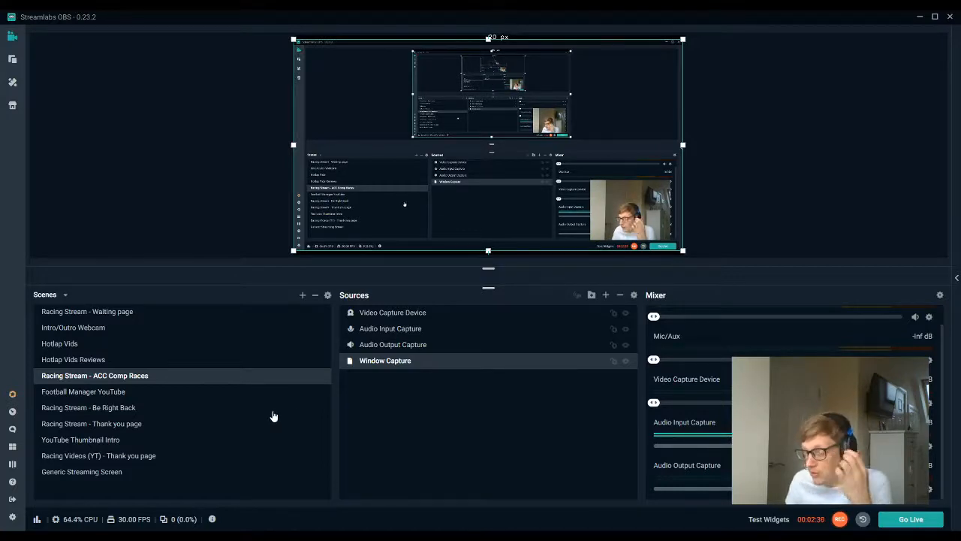
# - Select the Window Capture source in the Racing Stream - ACC Comp Races scene
pyautogui.click(78, 393)
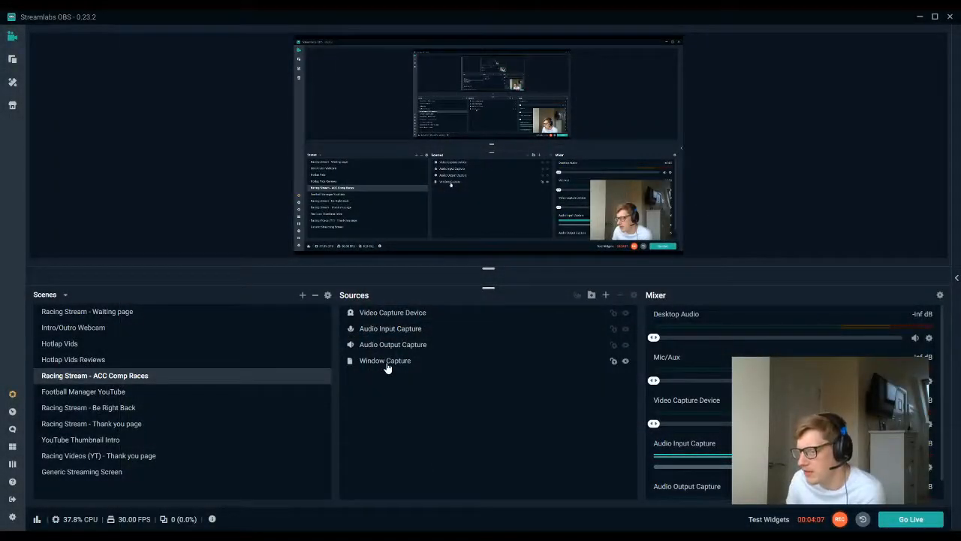
pyautogui.click(386, 363)
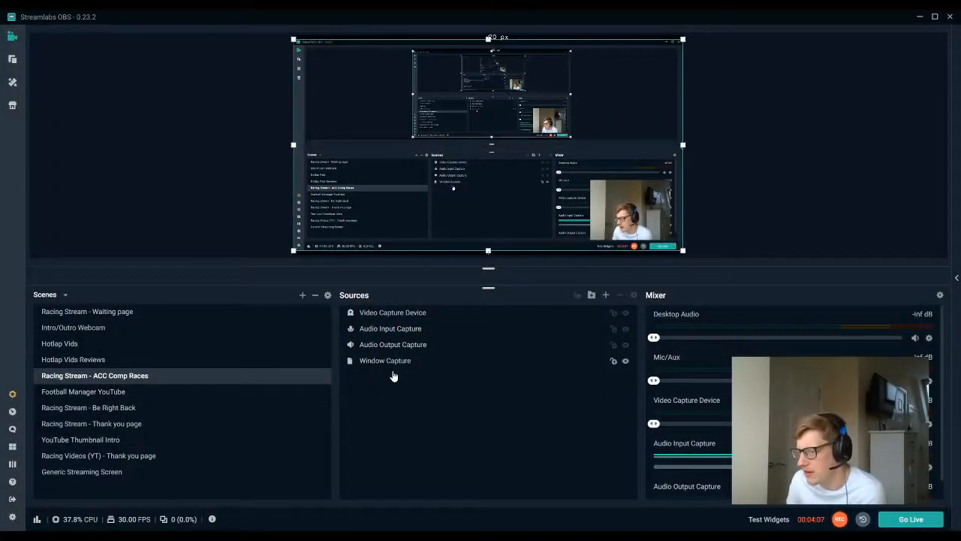
pyautogui.click(410, 358)
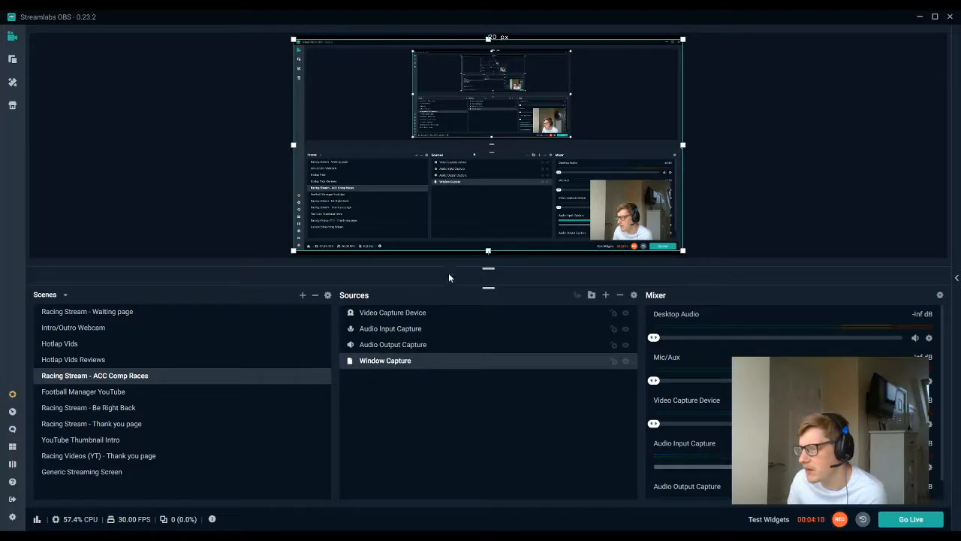
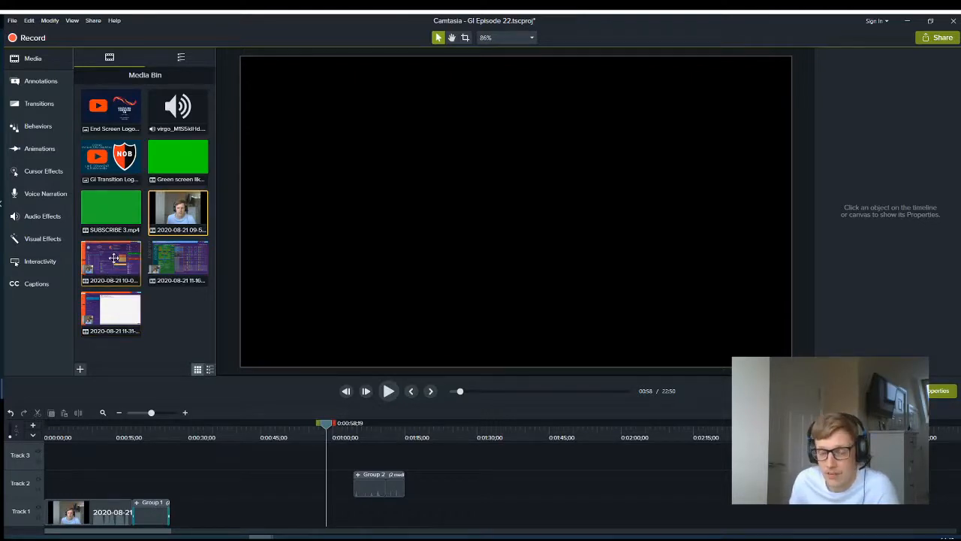
pyautogui.moveTo(112, 258); pyautogui.dragTo(199, 456)
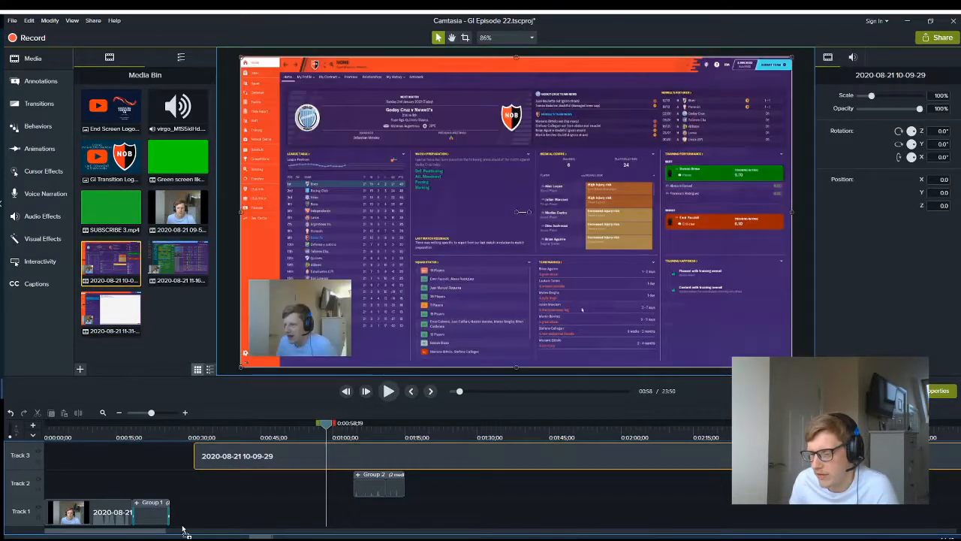
pyautogui.moveTo(182, 528); pyautogui.dragTo(169, 459)
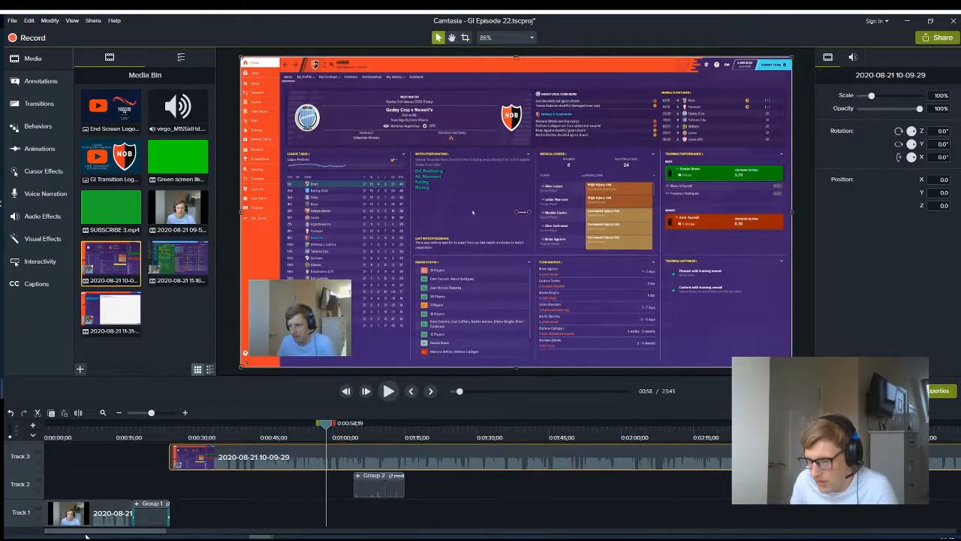
pyautogui.moveTo(88, 533); pyautogui.dragTo(893, 533)
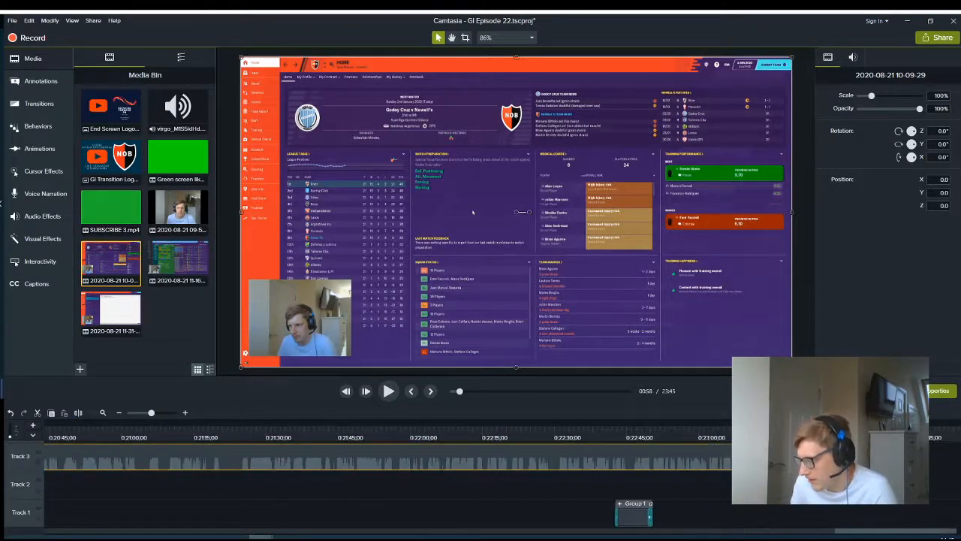
pyautogui.moveTo(634, 521); pyautogui.dragTo(936, 524)
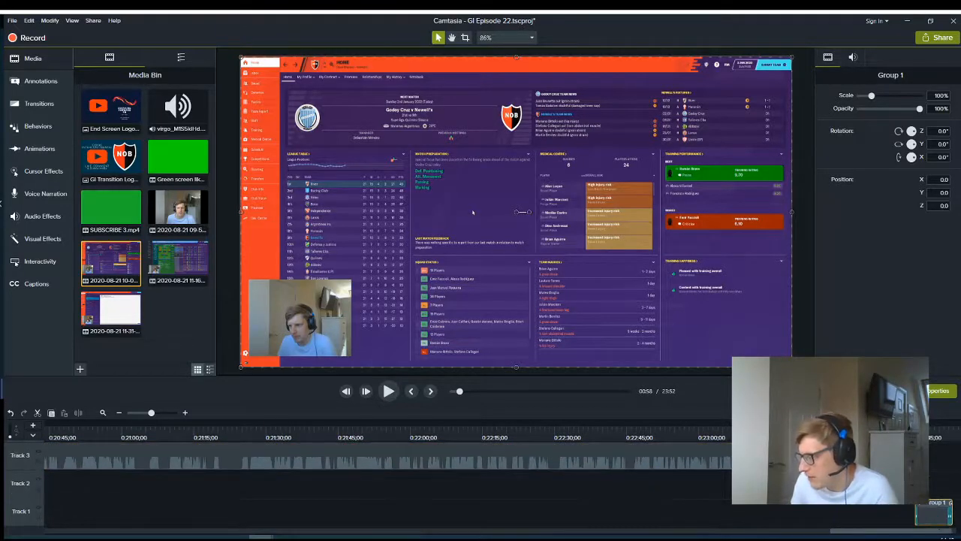
pyautogui.moveTo(831, 458); pyautogui.dragTo(837, 534)
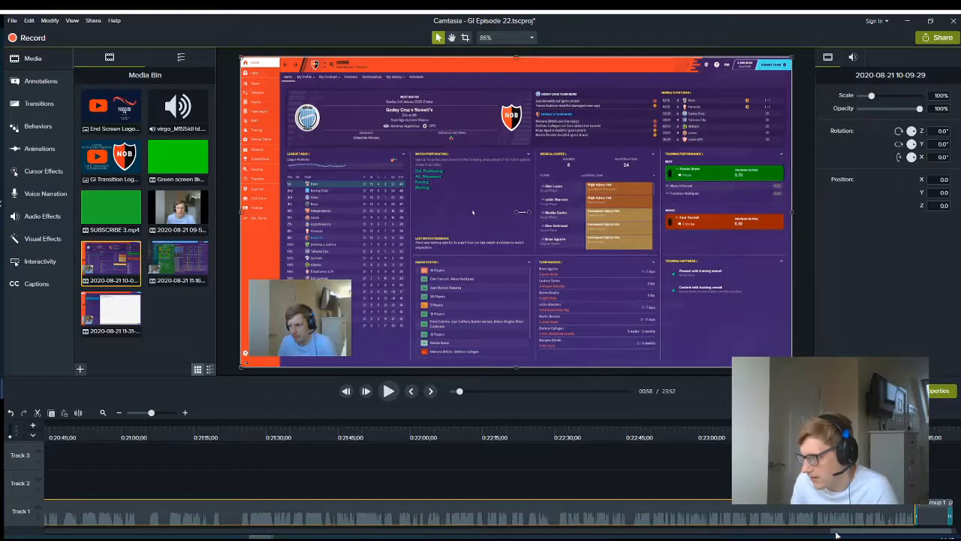
pyautogui.moveTo(923, 518); pyautogui.dragTo(928, 485)
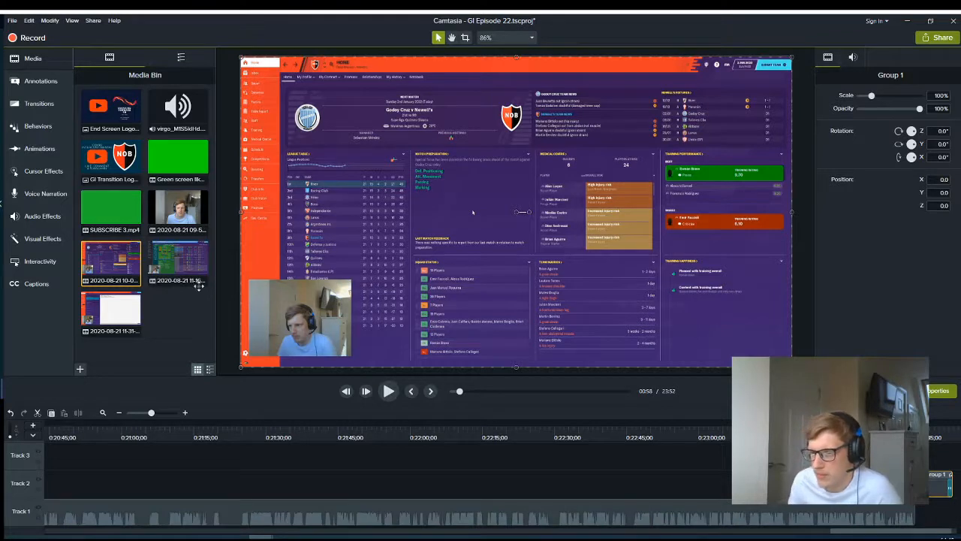
pyautogui.moveTo(840, 530); pyautogui.dragTo(846, 531)
pyautogui.moveTo(178, 263); pyautogui.dragTo(897, 525)
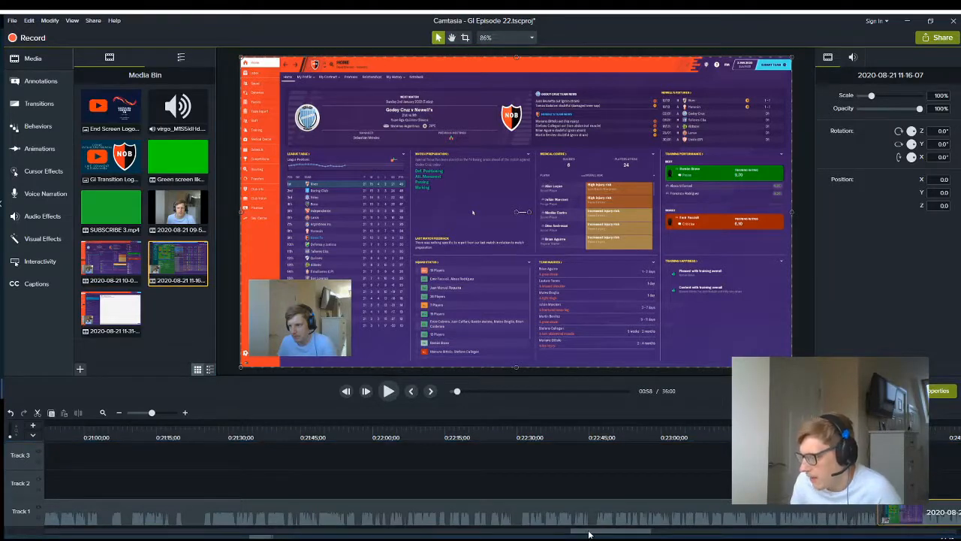
pyautogui.moveTo(589, 534); pyautogui.dragTo(921, 536)
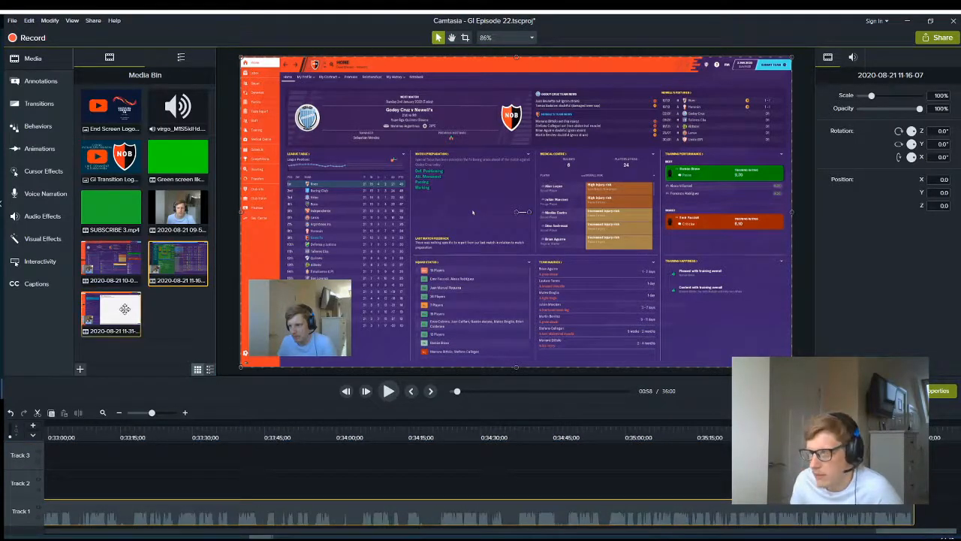
pyautogui.moveTo(110, 311); pyautogui.dragTo(915, 527)
pyautogui.moveTo(833, 535); pyautogui.dragTo(583, 538)
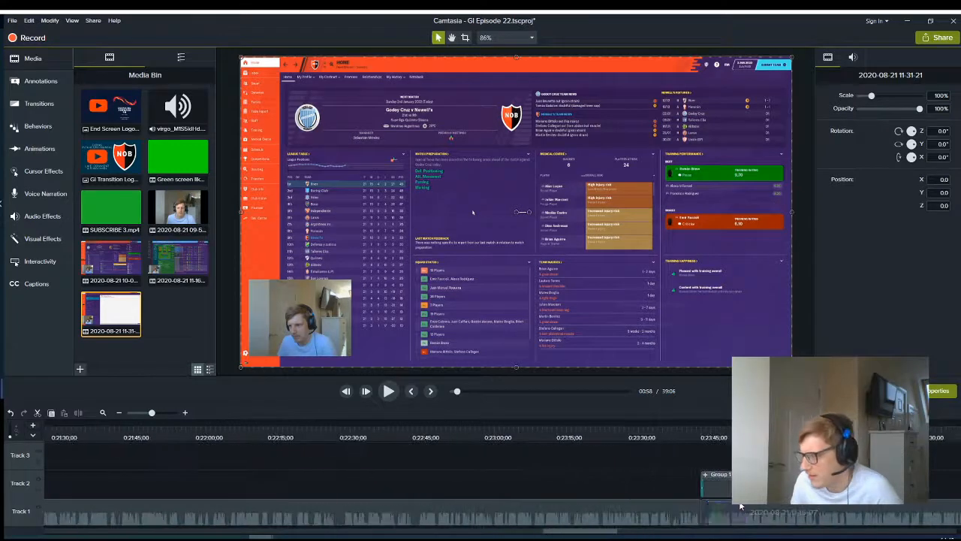
pyautogui.moveTo(723, 488); pyautogui.dragTo(959, 488)
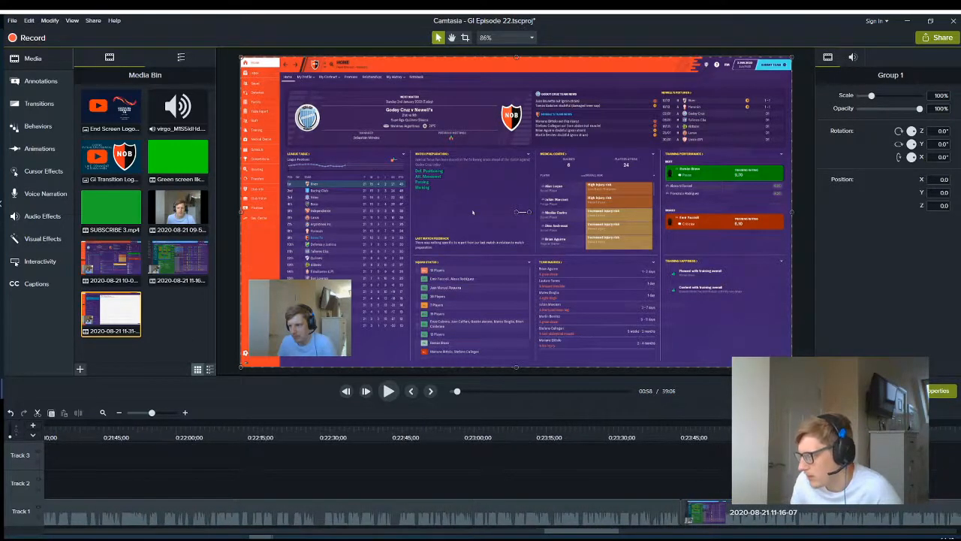
pyautogui.click(118, 413)
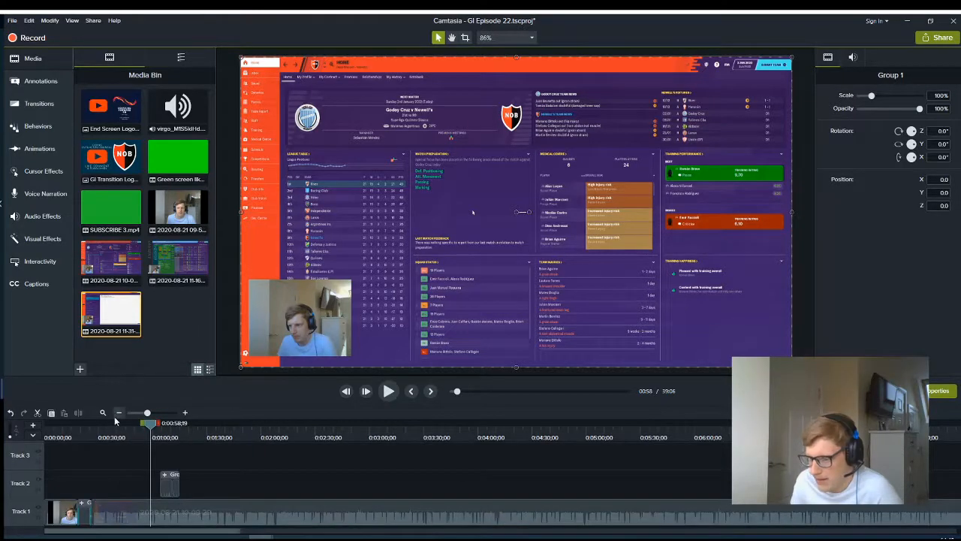
pyautogui.click(116, 416)
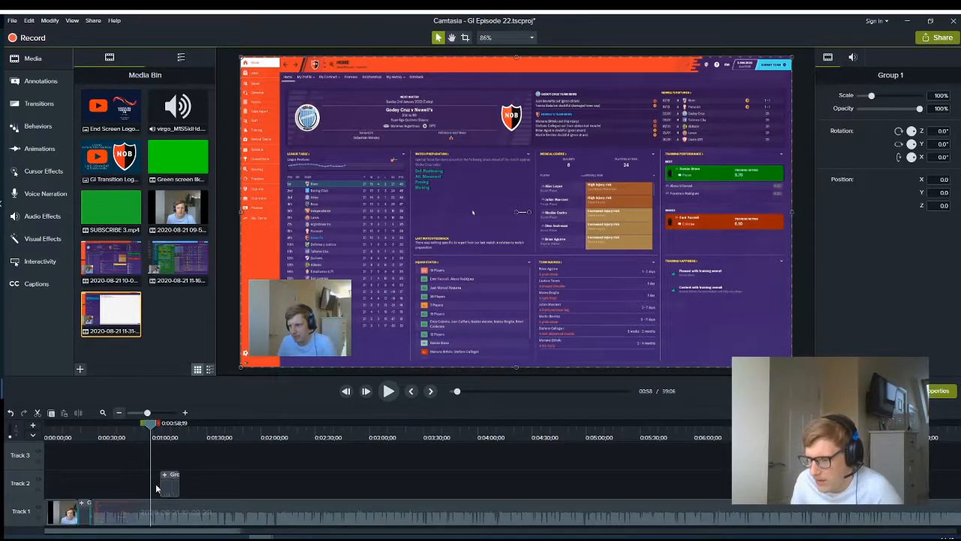
pyautogui.moveTo(152, 531); pyautogui.dragTo(467, 532)
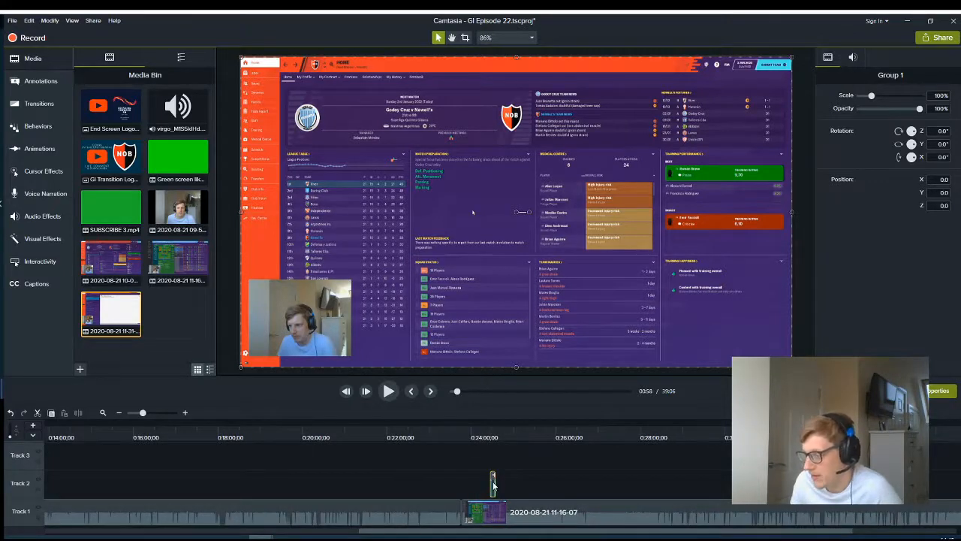
pyautogui.moveTo(494, 486); pyautogui.dragTo(906, 523)
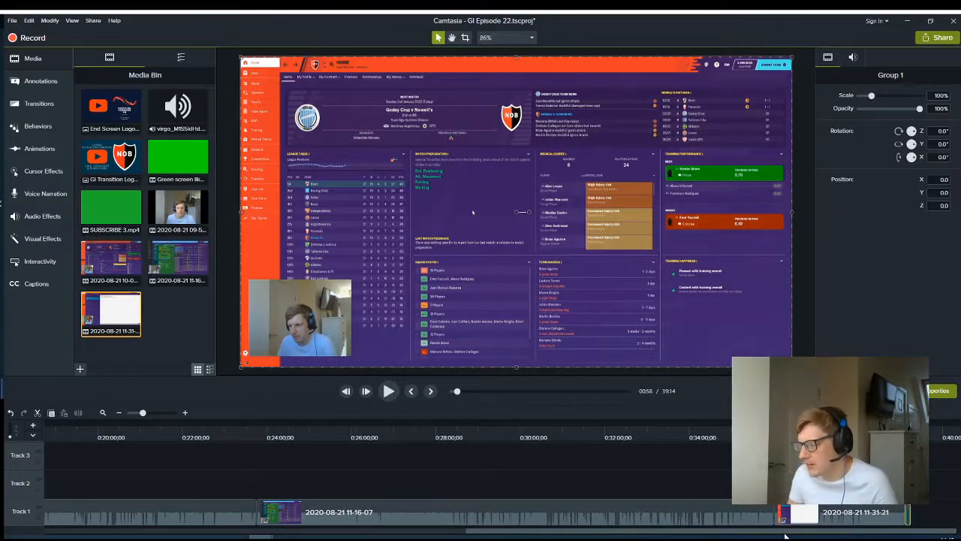
pyautogui.moveTo(785, 534); pyautogui.dragTo(363, 535)
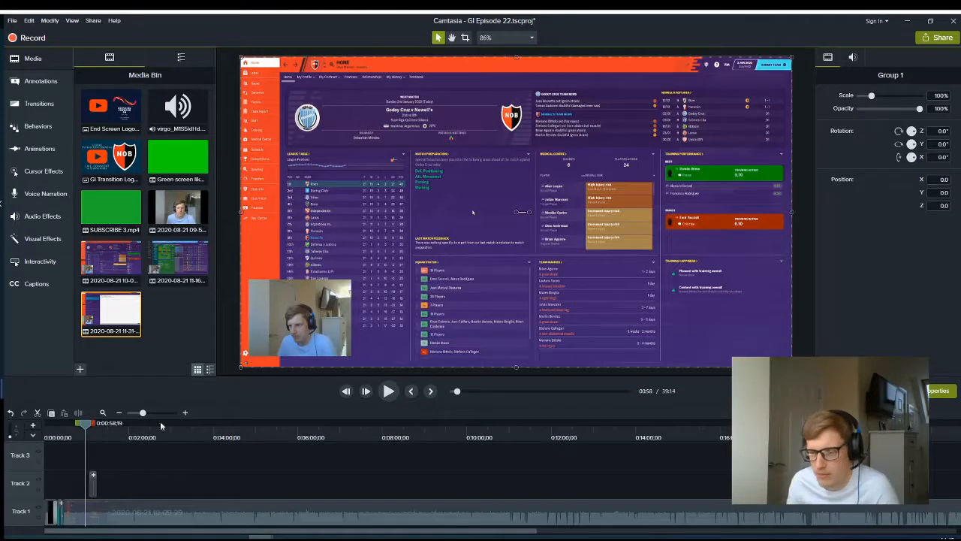
pyautogui.click(186, 411)
pyautogui.click(186, 412)
pyautogui.click(186, 412)
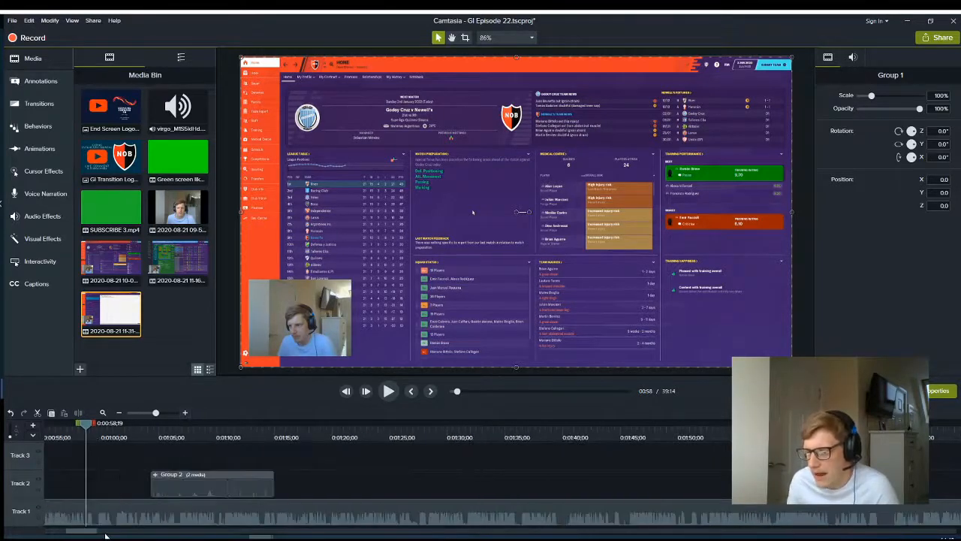
pyautogui.moveTo(80, 532); pyautogui.dragTo(5, 533)
pyautogui.click(167, 466)
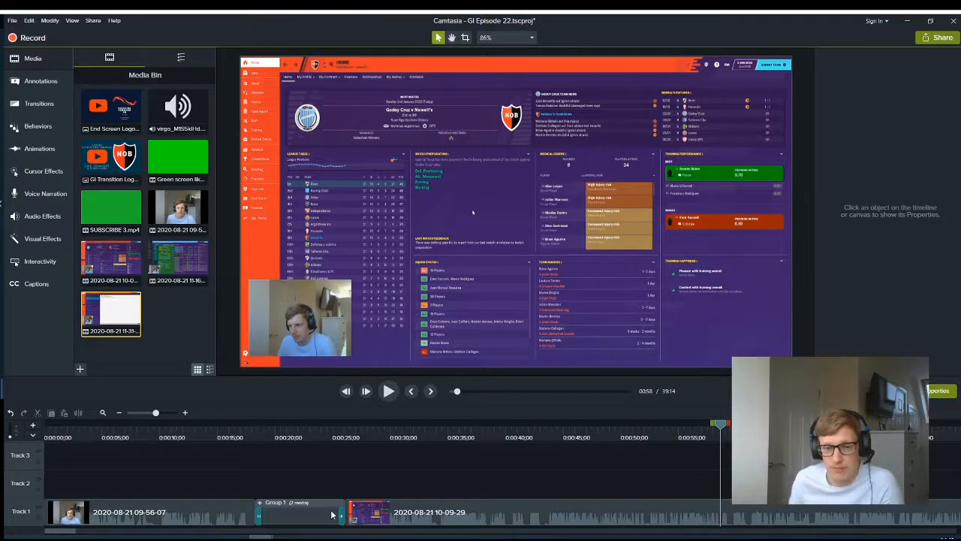
pyautogui.click(178, 346)
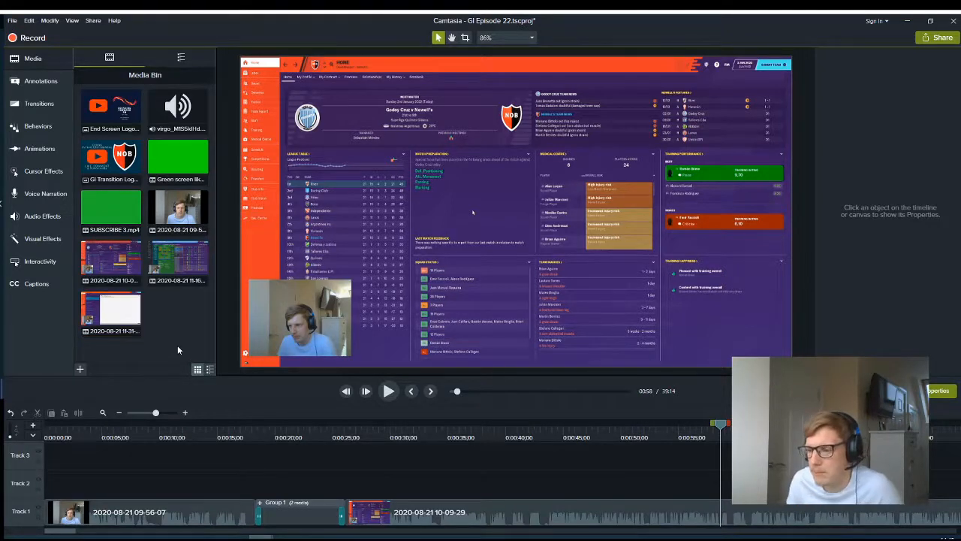
pyautogui.click(25, 107)
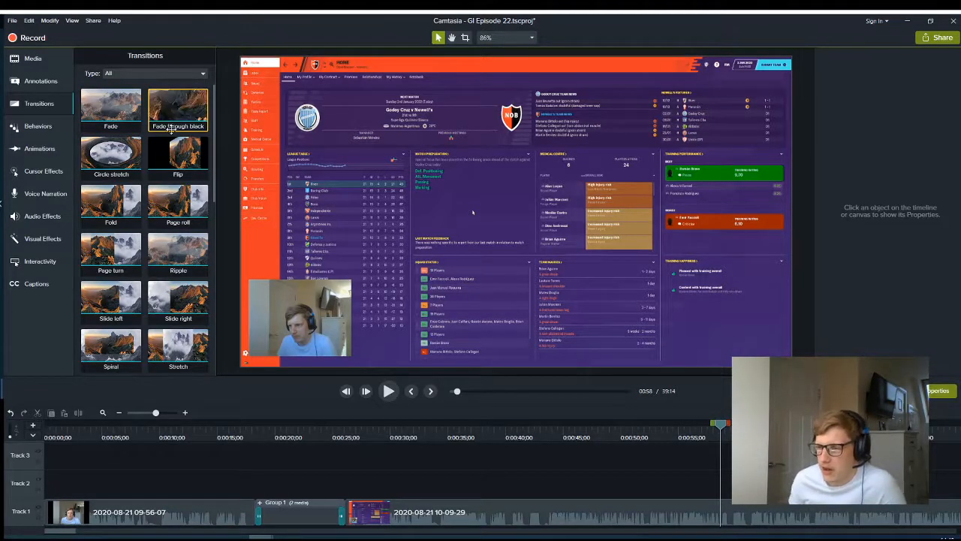
pyautogui.moveTo(172, 105); pyautogui.dragTo(51, 518)
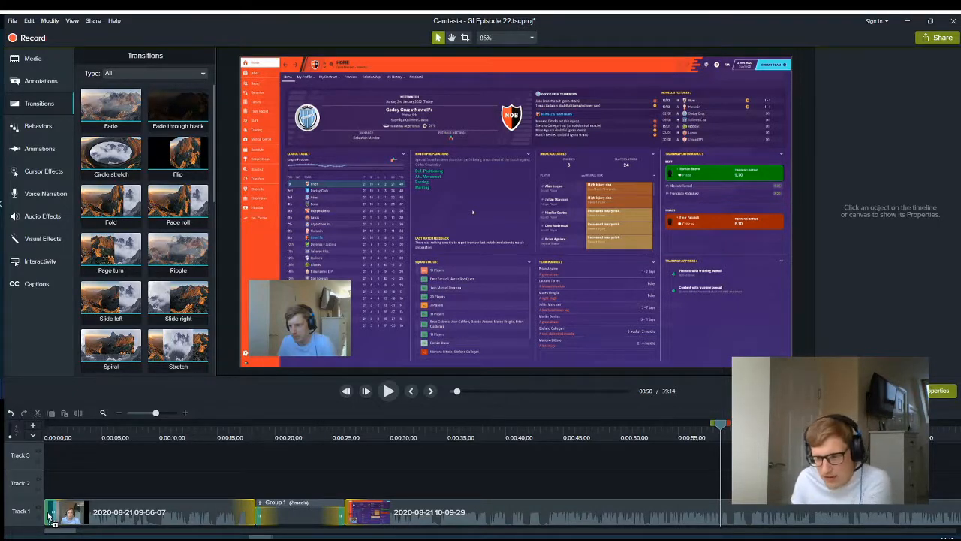
pyautogui.moveTo(48, 516); pyautogui.dragTo(48, 515)
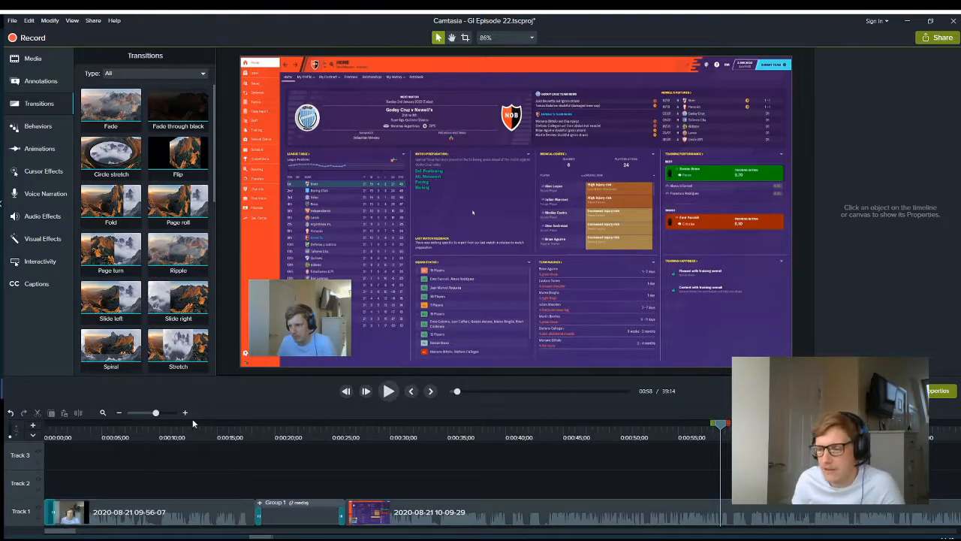
# - Play the video from the beginning to preview the opening transition
pyautogui.moveTo(715, 425); pyautogui.dragTo(481, 425)
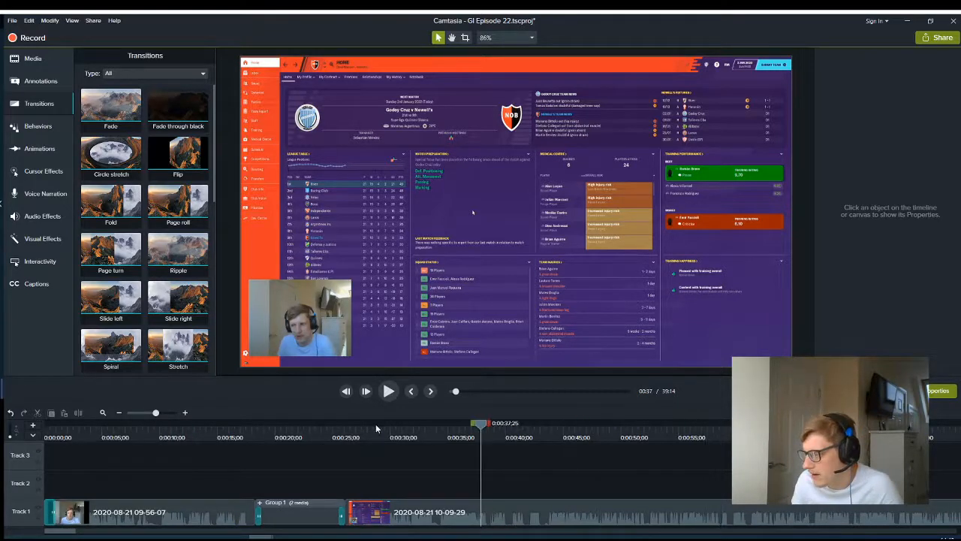
pyautogui.moveTo(130, 425); pyautogui.dragTo(7, 425)
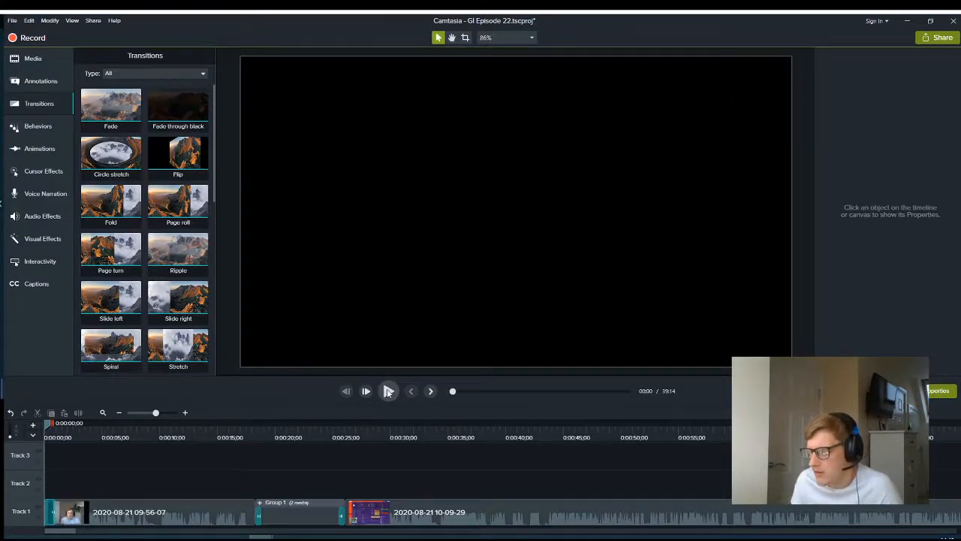
pyautogui.click(389, 391)
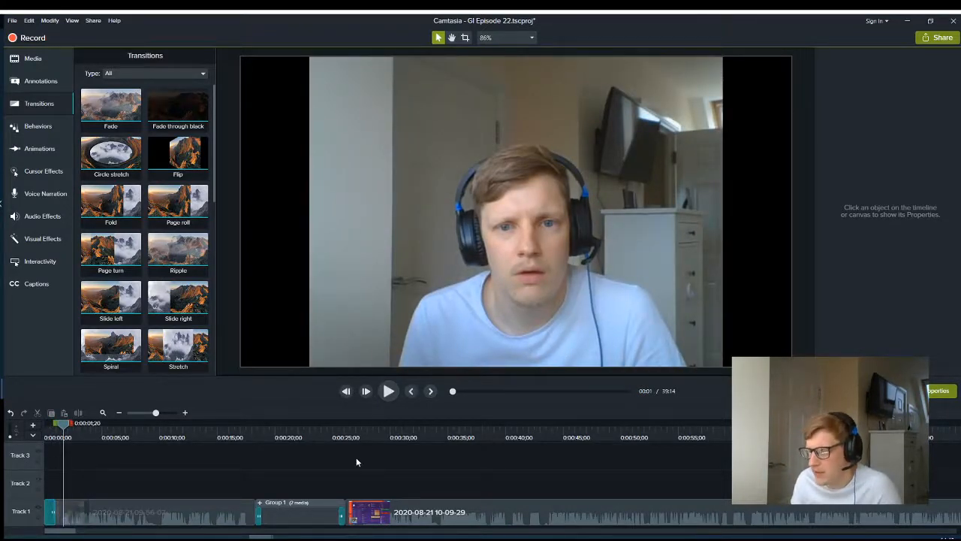
# - Add Fade transitions to the clips on either side of the opening Group 1 and at the cut between the 10-09-29 and 11-16-07 recordings
pyautogui.click(363, 426)
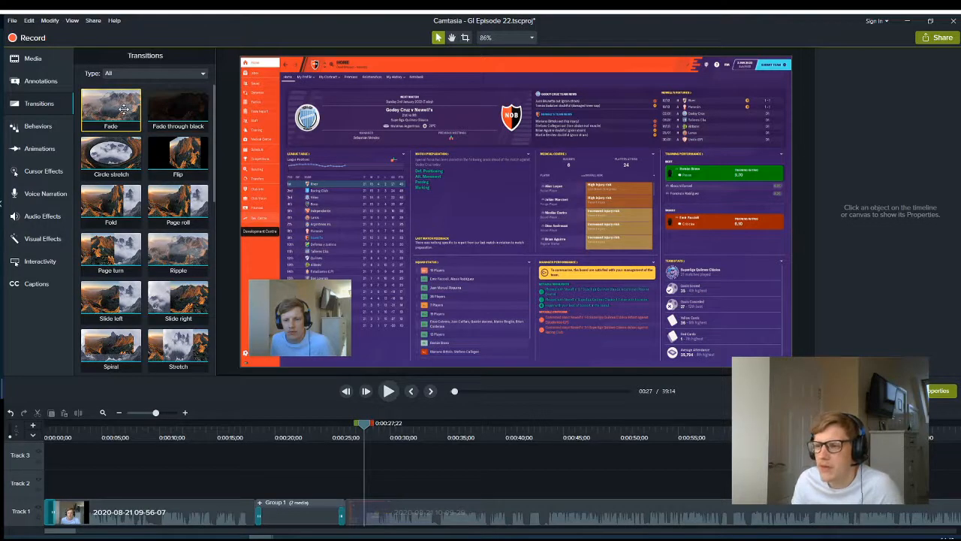
pyautogui.moveTo(115, 107); pyautogui.dragTo(253, 521)
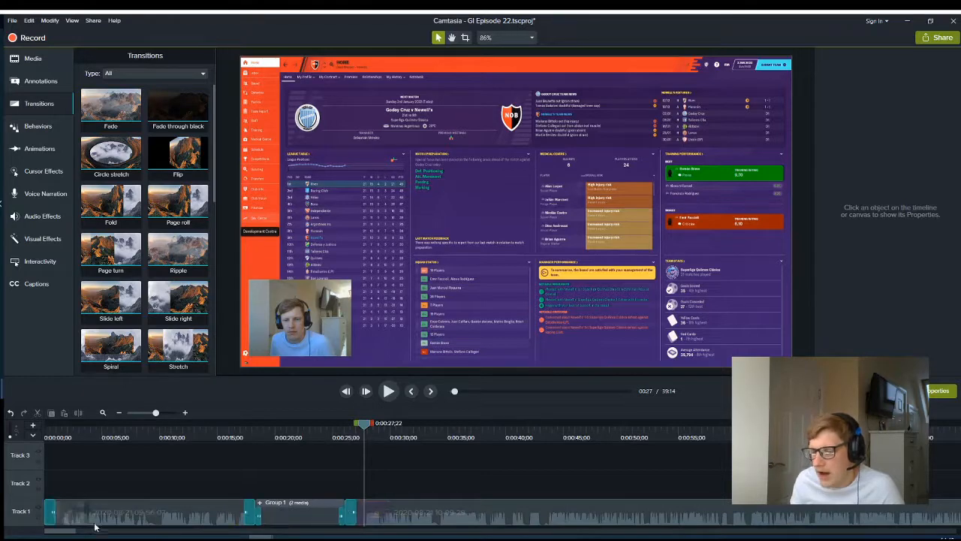
pyautogui.moveTo(69, 531); pyautogui.dragTo(623, 537)
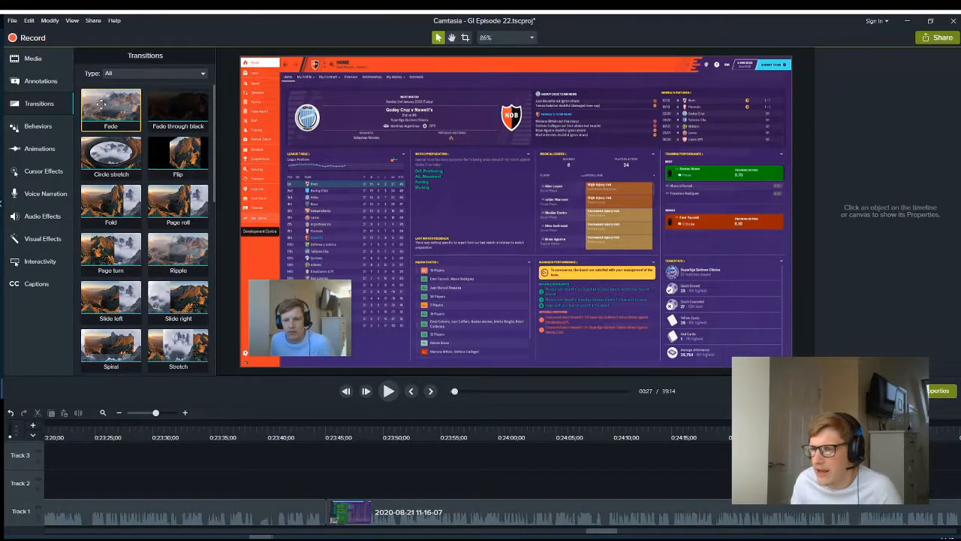
pyautogui.moveTo(102, 105); pyautogui.dragTo(275, 441)
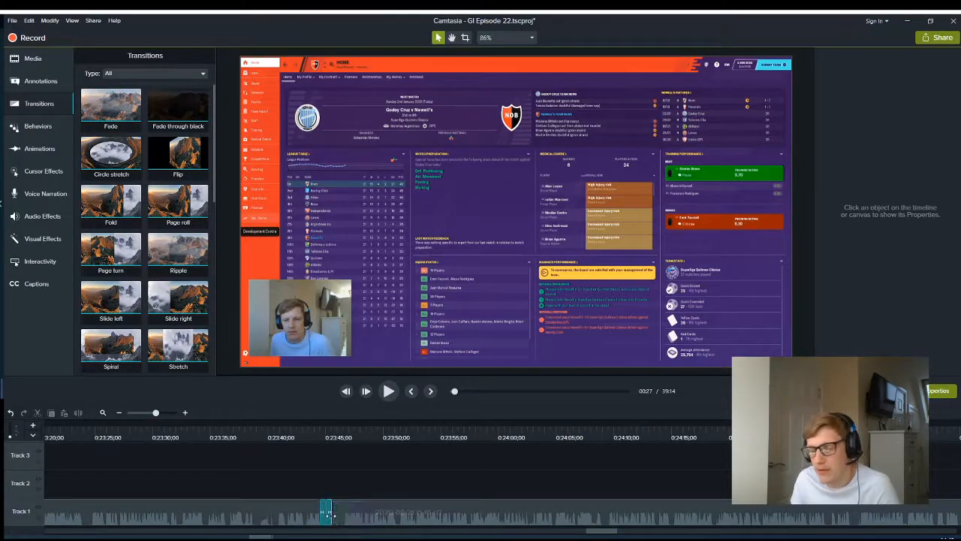
pyautogui.click(302, 420)
pyautogui.press('space')
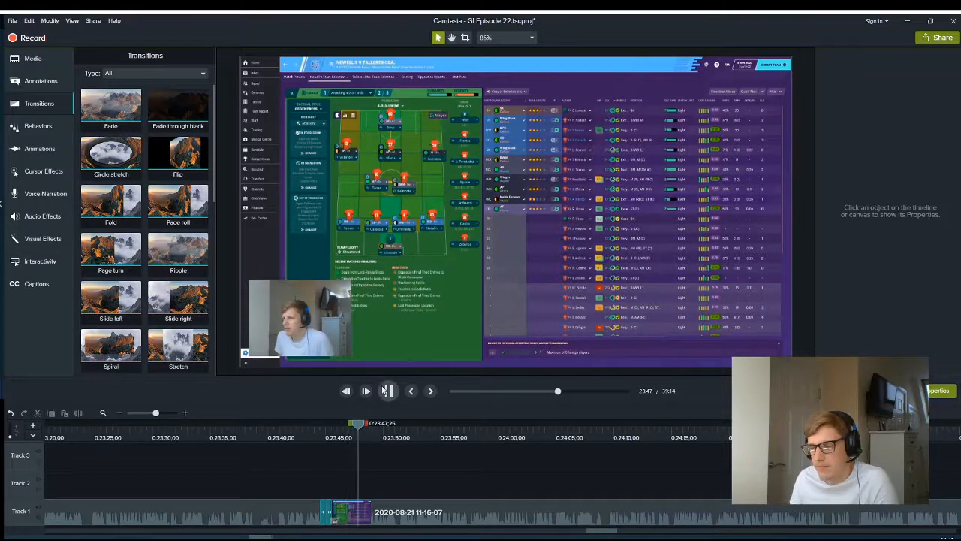
pyautogui.press('space')
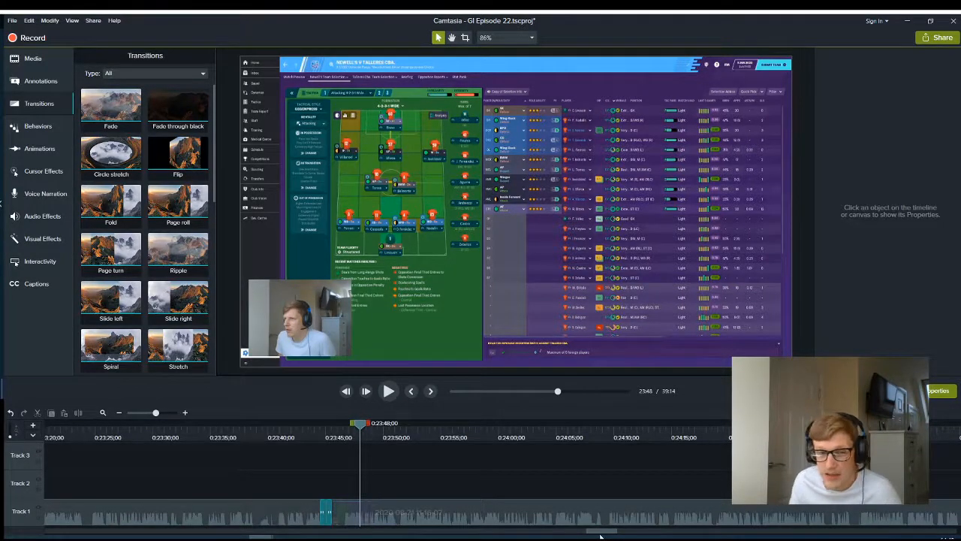
pyautogui.moveTo(600, 534); pyautogui.dragTo(47, 532)
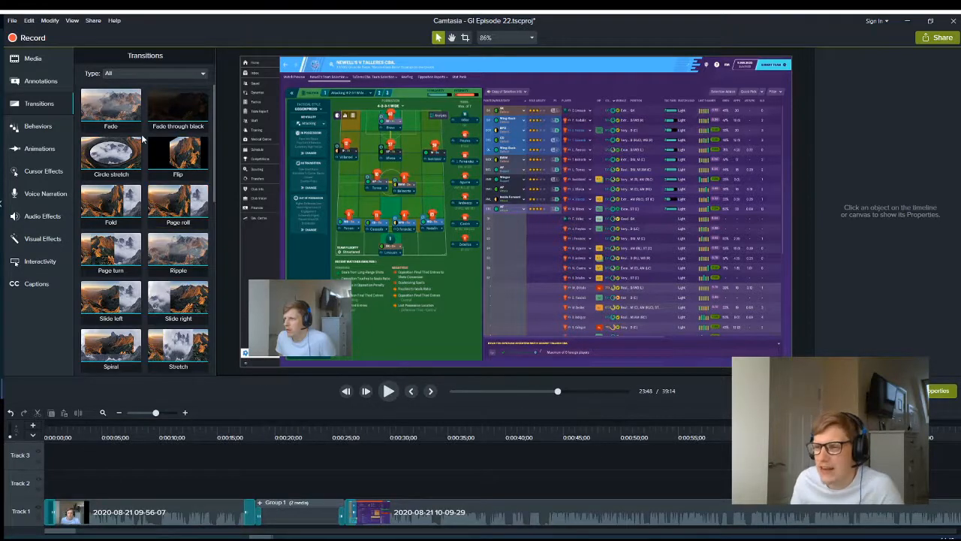
# - Locate the Subscribe overlay on the timeline near 1:04 in the 10-09-29 recording and play through it to preview the animation
pyautogui.click(32, 58)
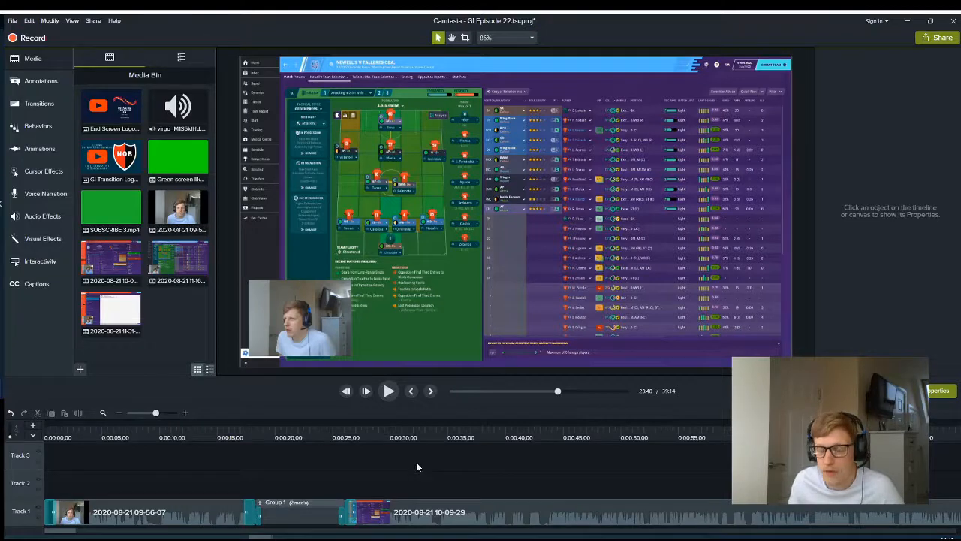
pyautogui.click(787, 437)
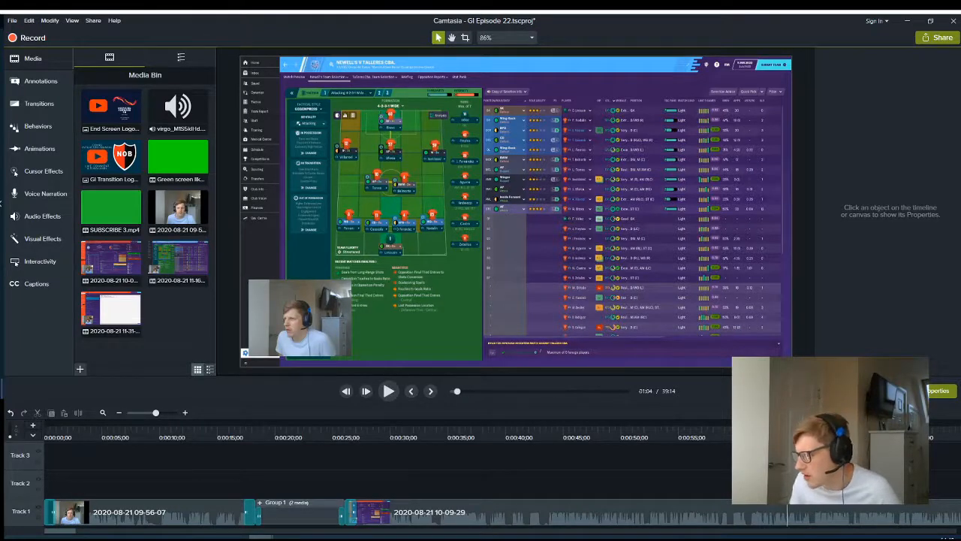
pyautogui.click(818, 436)
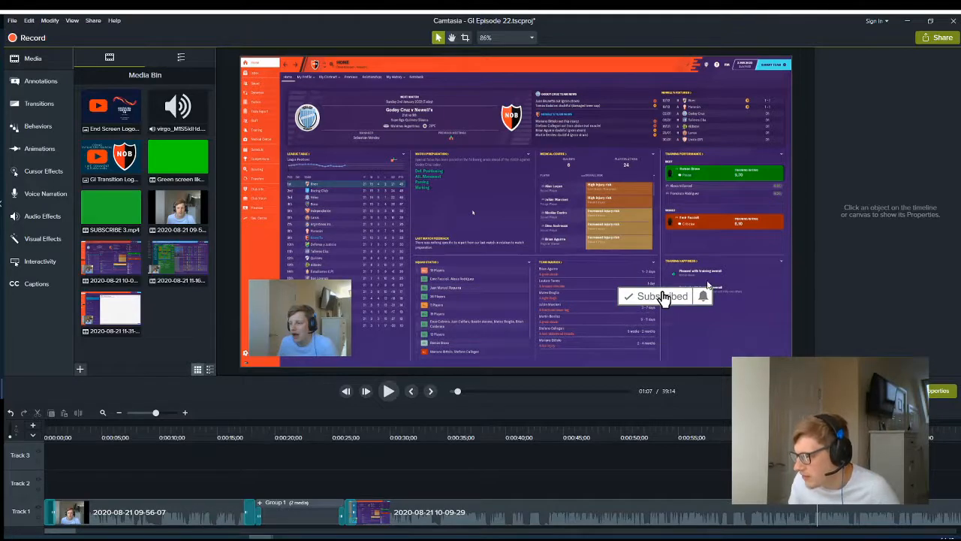
pyautogui.click(883, 437)
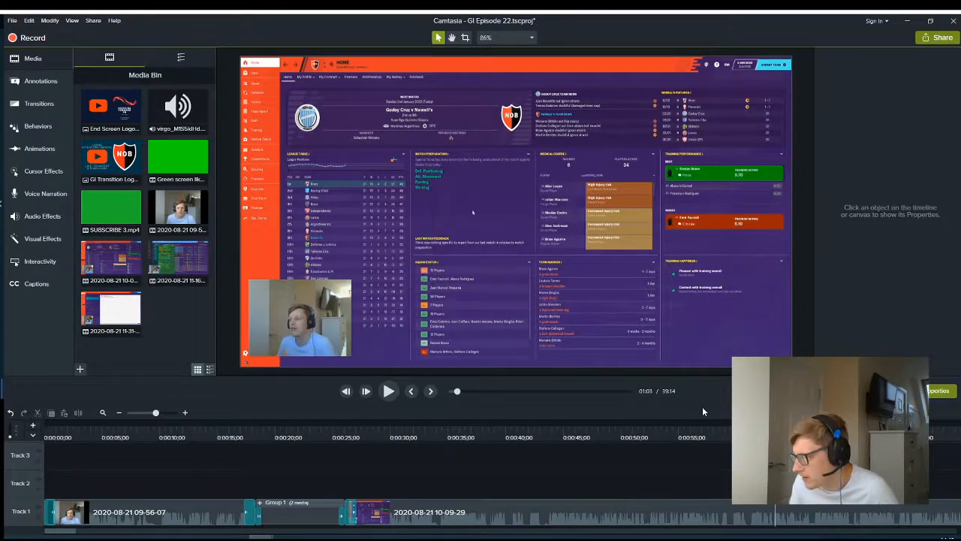
pyautogui.press('space')
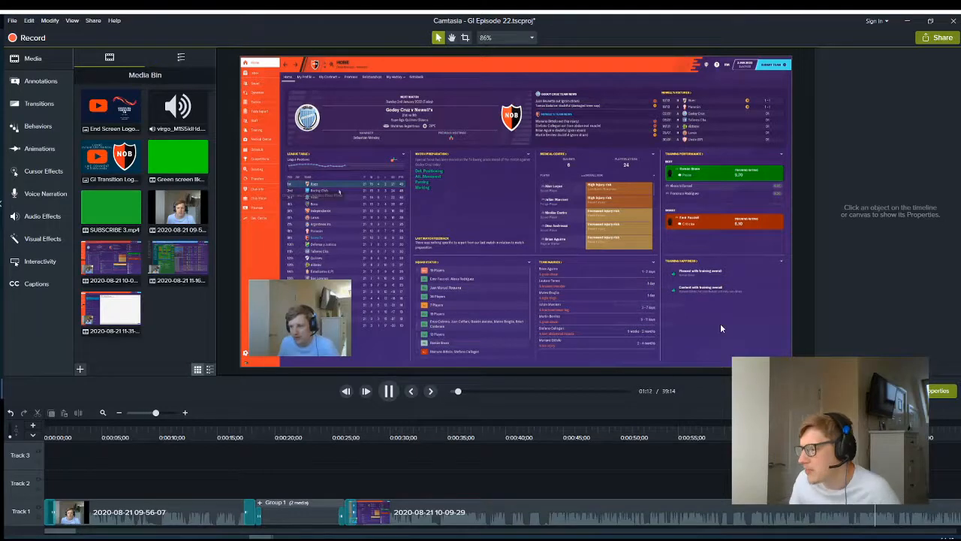
pyautogui.click(388, 391)
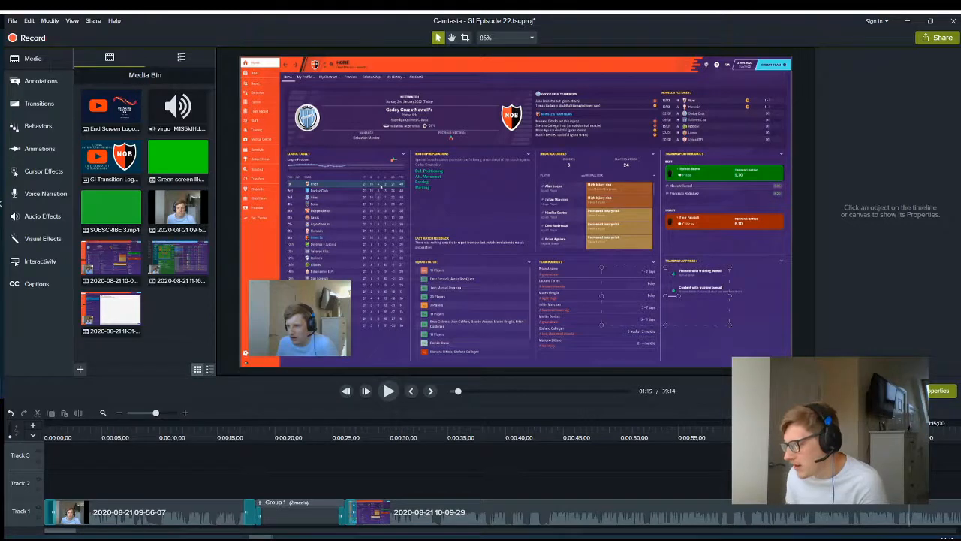
pyautogui.moveTo(837, 481); pyautogui.dragTo(465, 482)
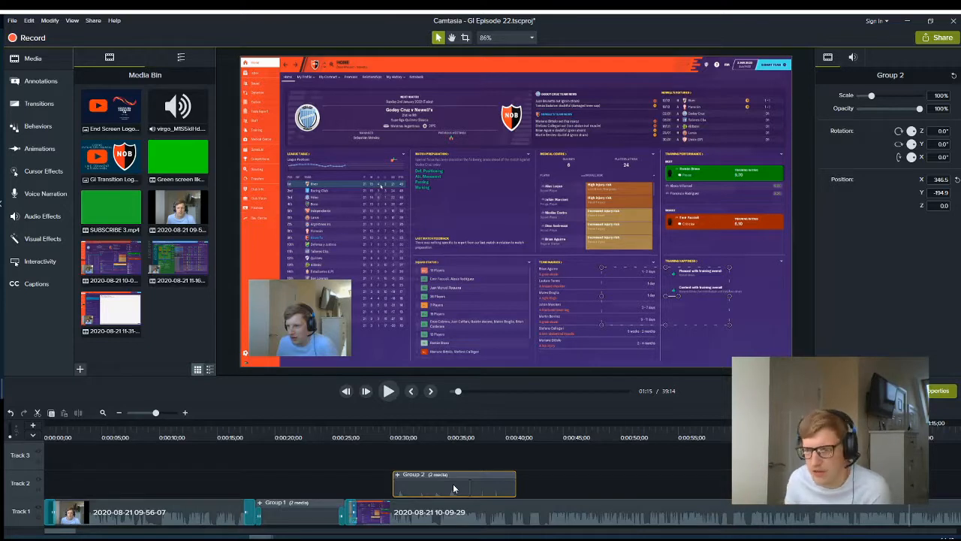
pyautogui.click(607, 474)
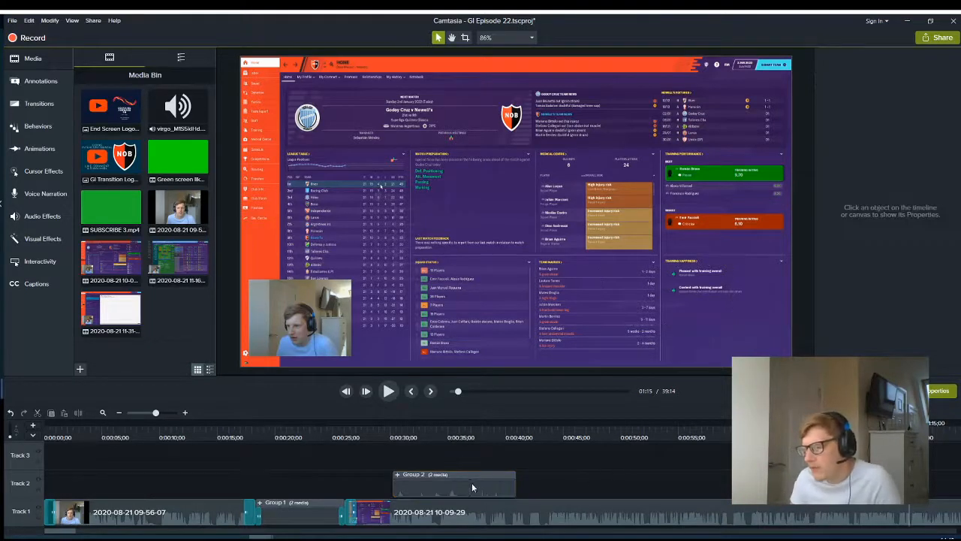
pyautogui.click(384, 517)
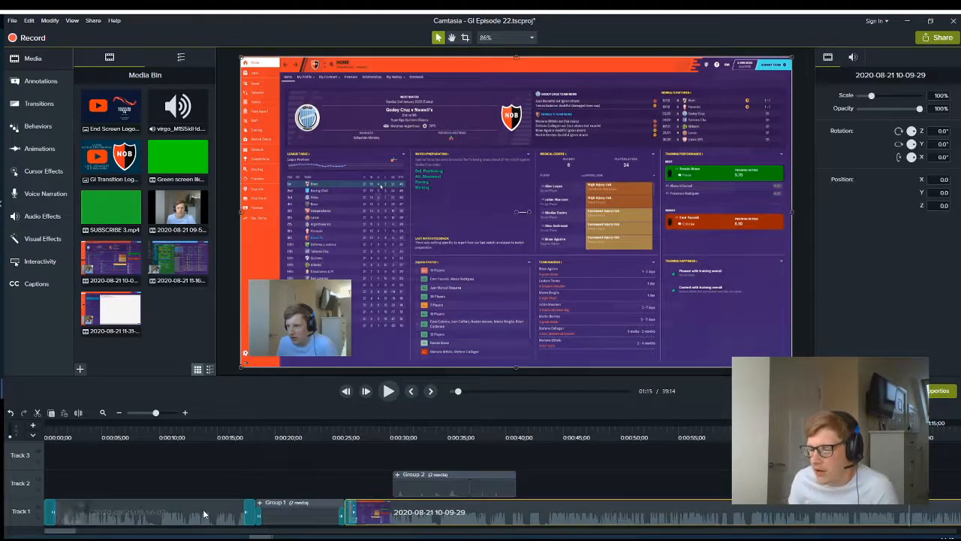
pyautogui.keyDown('ctrl'); pyautogui.click(203, 514); pyautogui.keyUp('ctrl')
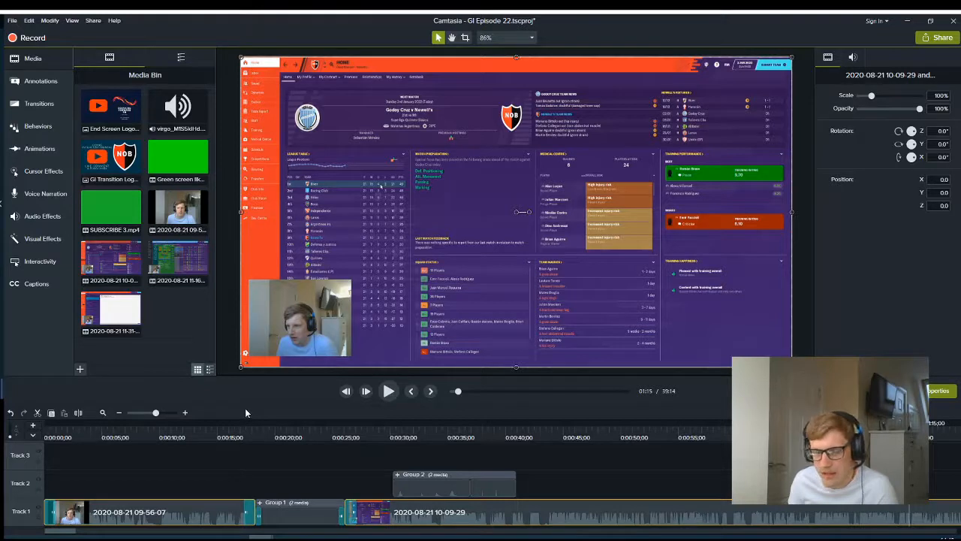
pyautogui.click(195, 463)
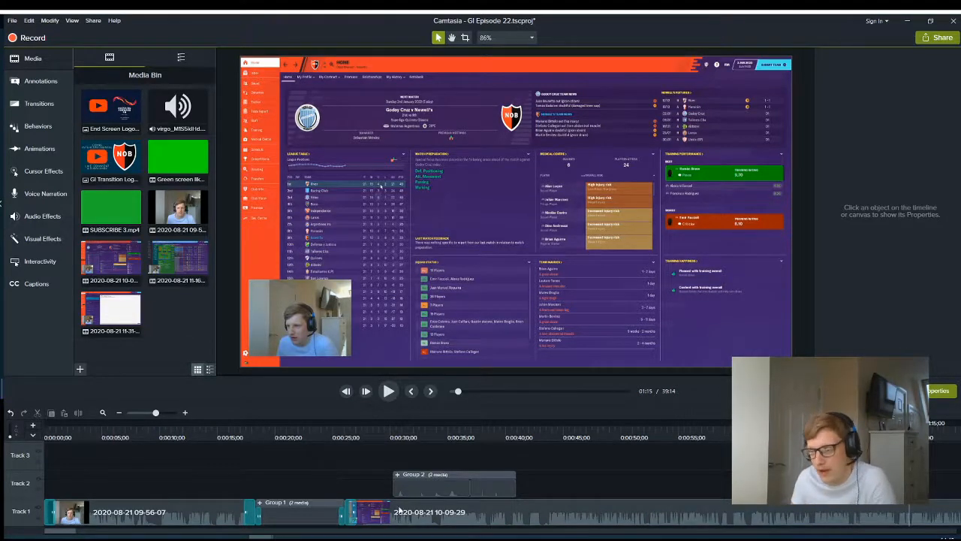
pyautogui.moveTo(511, 518); pyautogui.dragTo(513, 452)
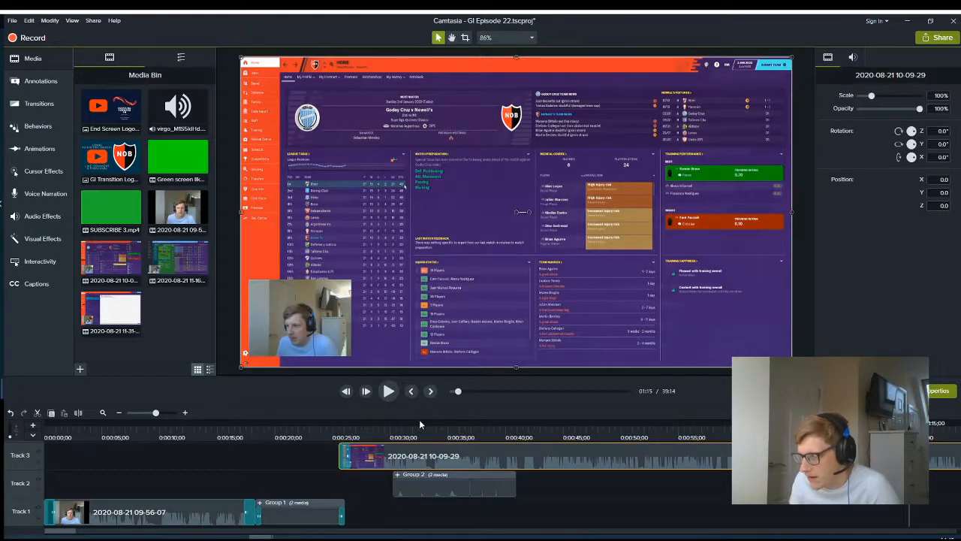
pyautogui.click(417, 423)
pyautogui.click(388, 391)
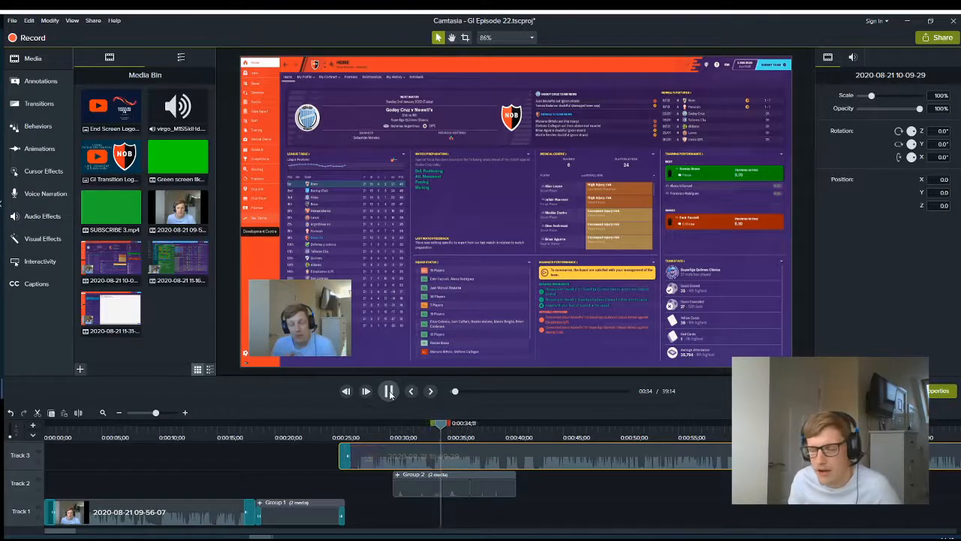
pyautogui.click(548, 467)
pyautogui.moveTo(548, 466); pyautogui.dragTo(573, 498)
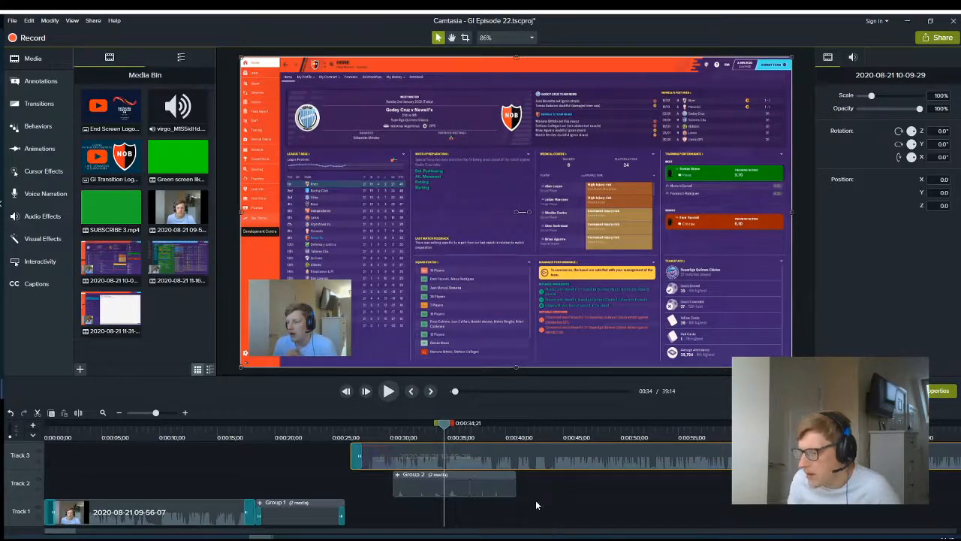
pyautogui.moveTo(416, 482); pyautogui.dragTo(469, 499)
pyautogui.click(579, 471)
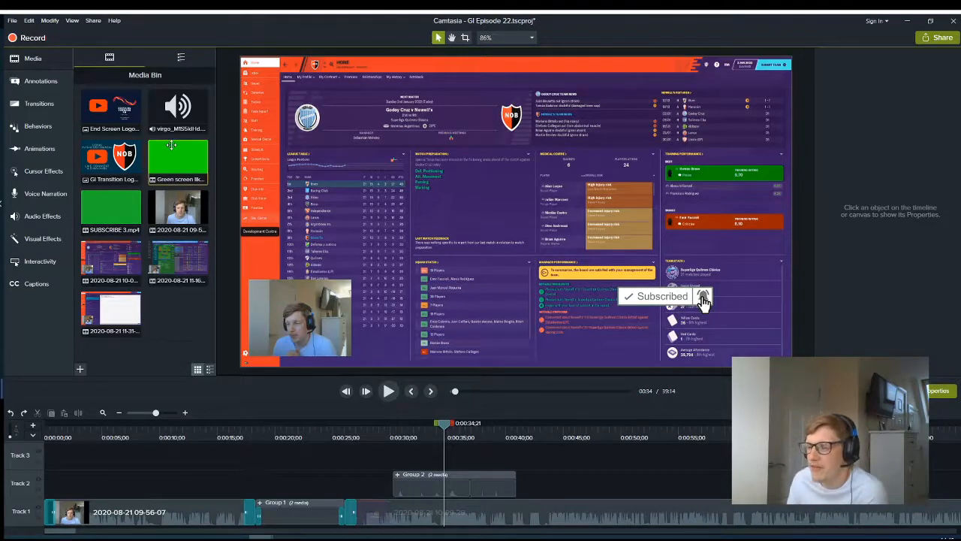
# - Place the Green screen like button clip on Track 3 above Group 2 at about 0:33 and remove its green background color
pyautogui.moveTo(173, 153); pyautogui.dragTo(434, 470)
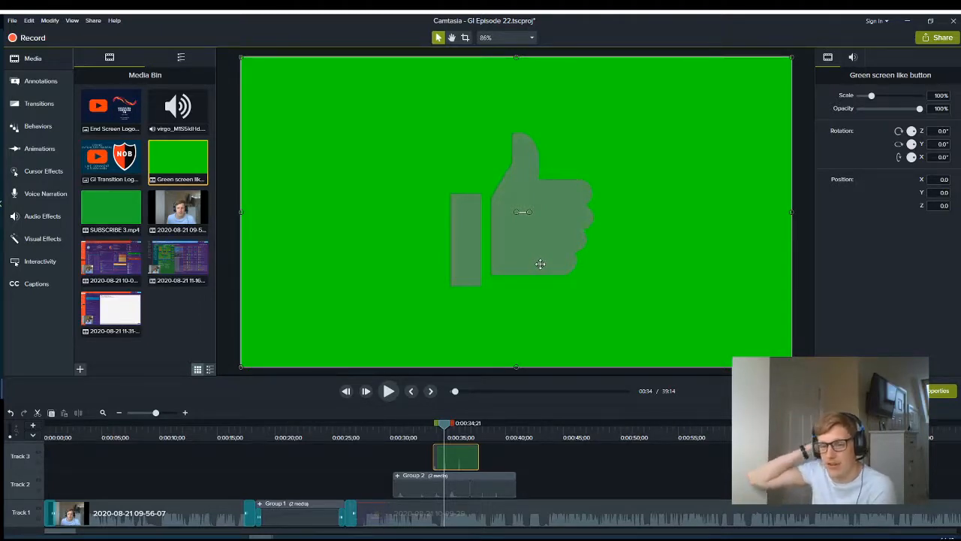
pyautogui.click(942, 391)
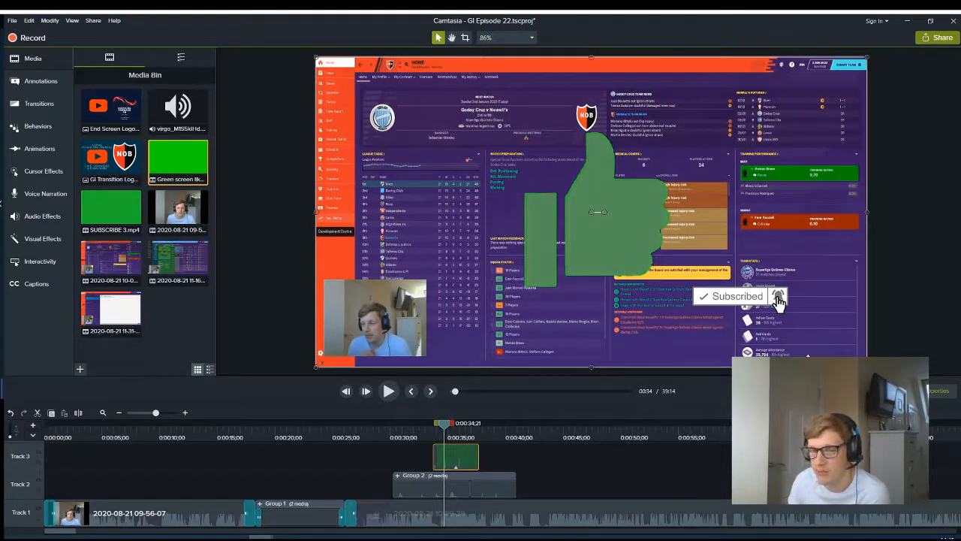
pyautogui.moveTo(867, 367); pyautogui.dragTo(845, 332)
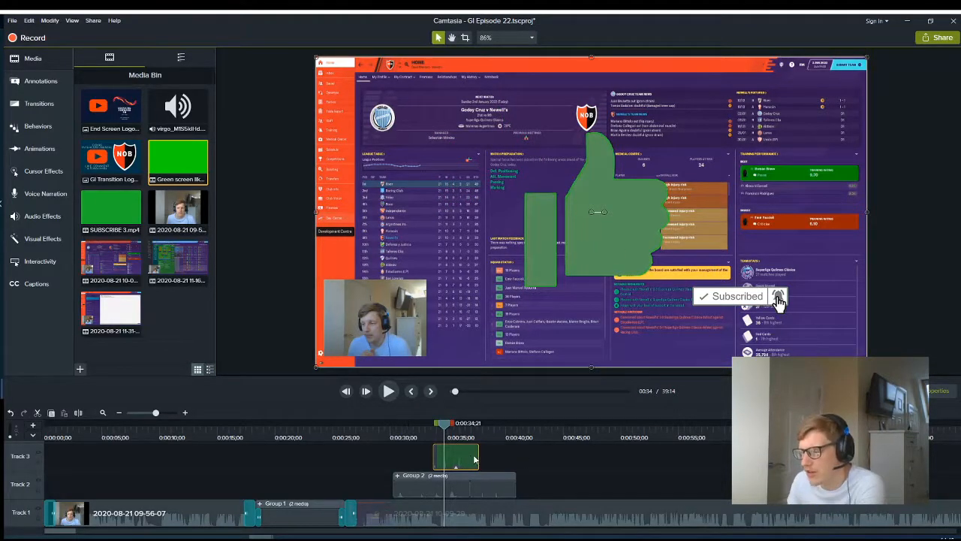
# - Replace the like button clip on Track 3 with SUBSCRIBE 3.mp4 at about 0:34, and remove its green using a color sampled from the canvas
pyautogui.press('Delete')
pyautogui.moveTo(129, 213); pyautogui.dragTo(446, 466)
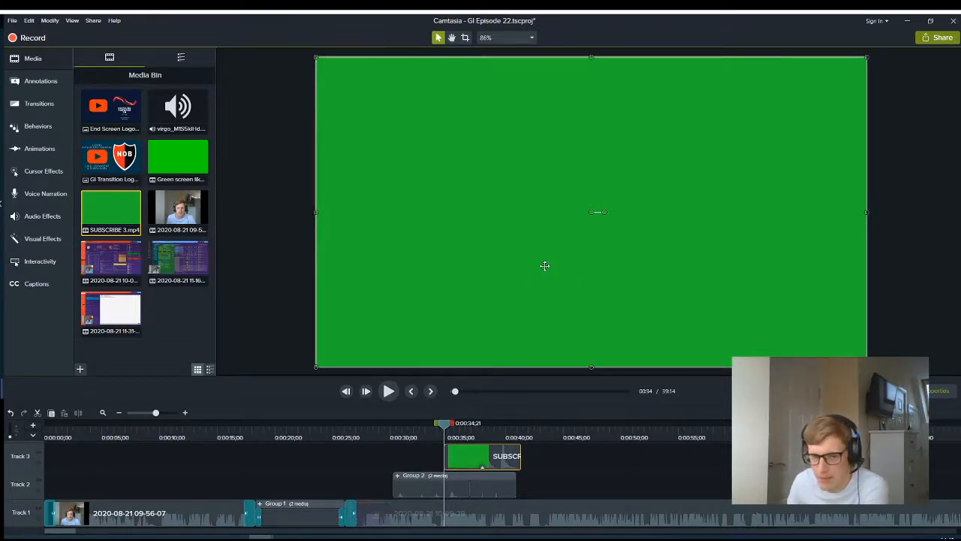
pyautogui.click(936, 392)
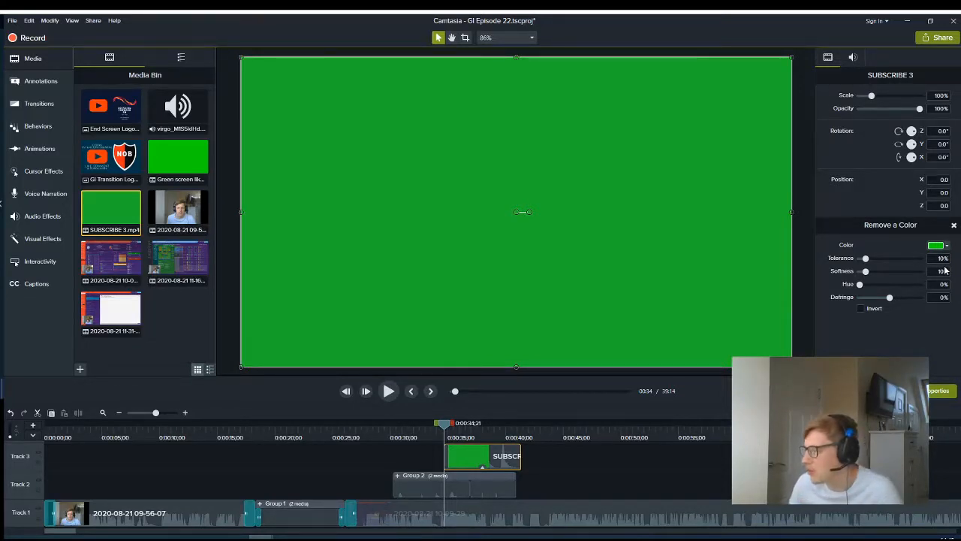
pyautogui.click(944, 268)
pyautogui.click(745, 287)
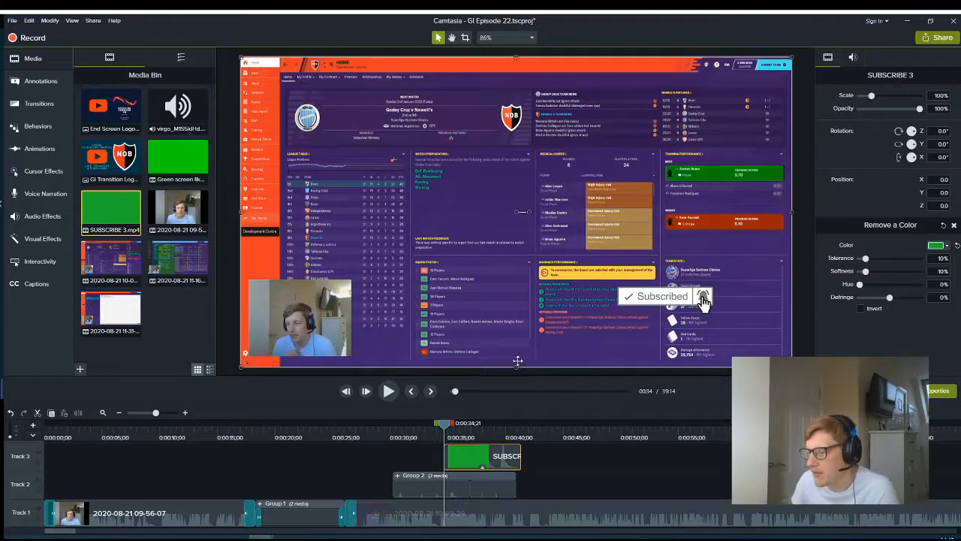
# - Preview the keyed SUBSCRIBE 3 animation over the recording, and delete the clip from Track 3
pyautogui.click(388, 390)
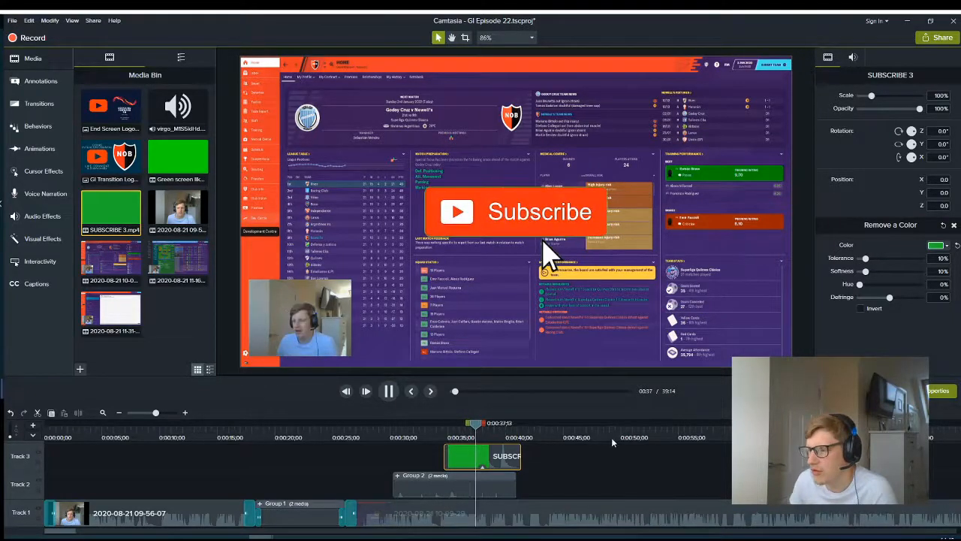
pyautogui.click(481, 458)
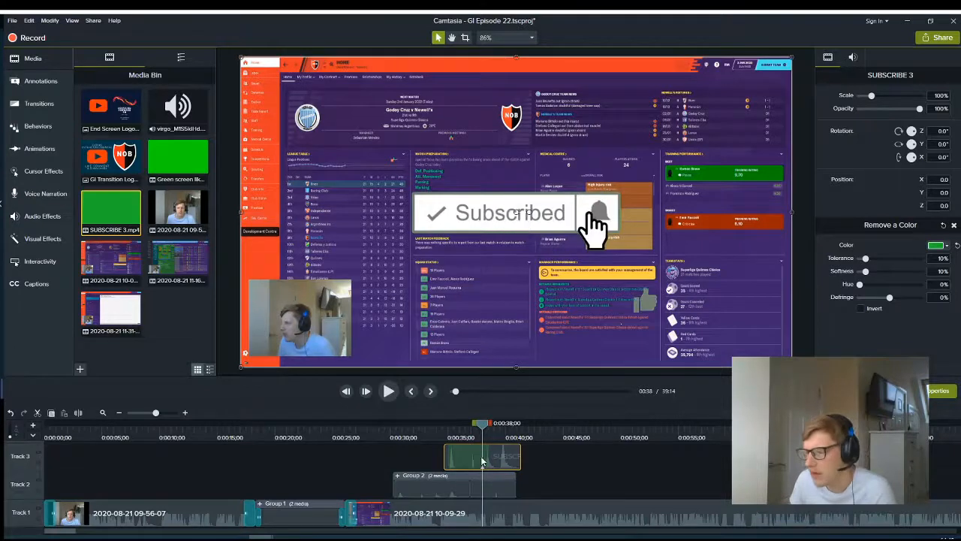
pyautogui.press('Delete')
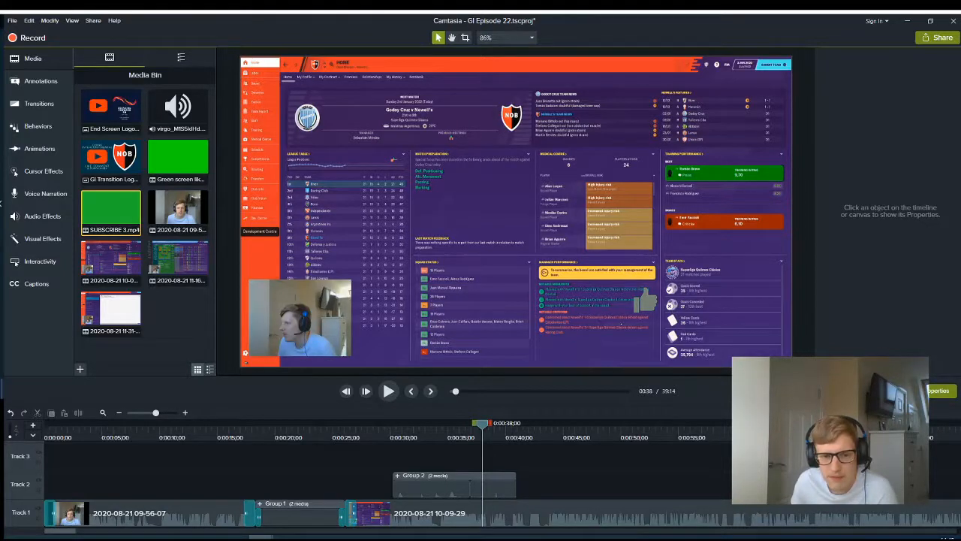
# - Switch to YouTube in the browser and open the video upload page
pyautogui.hotkey('alt', 'Tab')
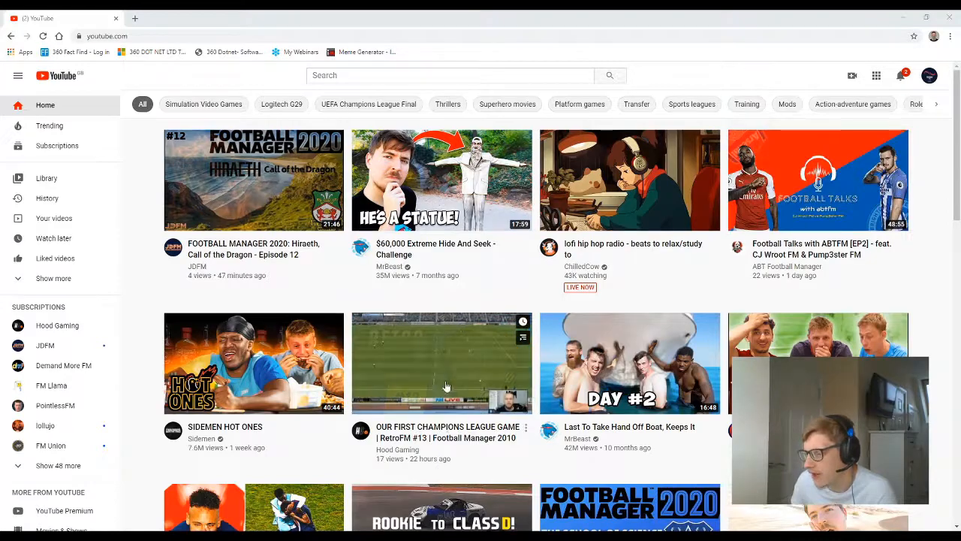
pyautogui.scroll(-2, 559, 456)
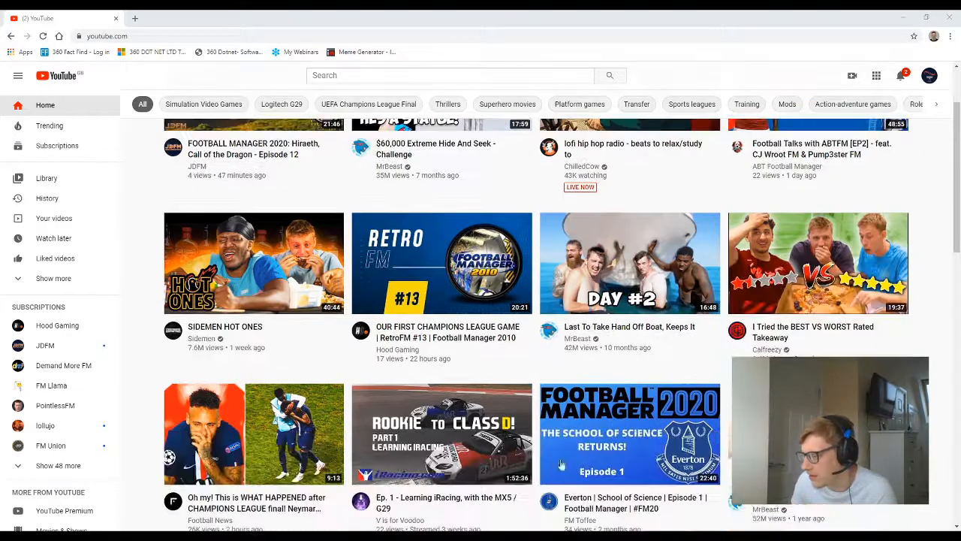
pyautogui.scroll(-4, 588, 442)
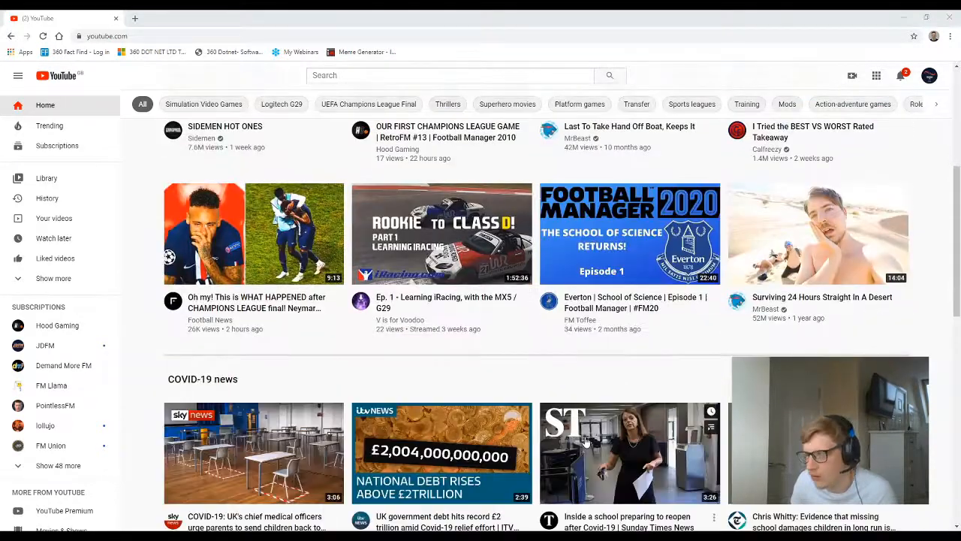
pyautogui.scroll(6, 582, 431)
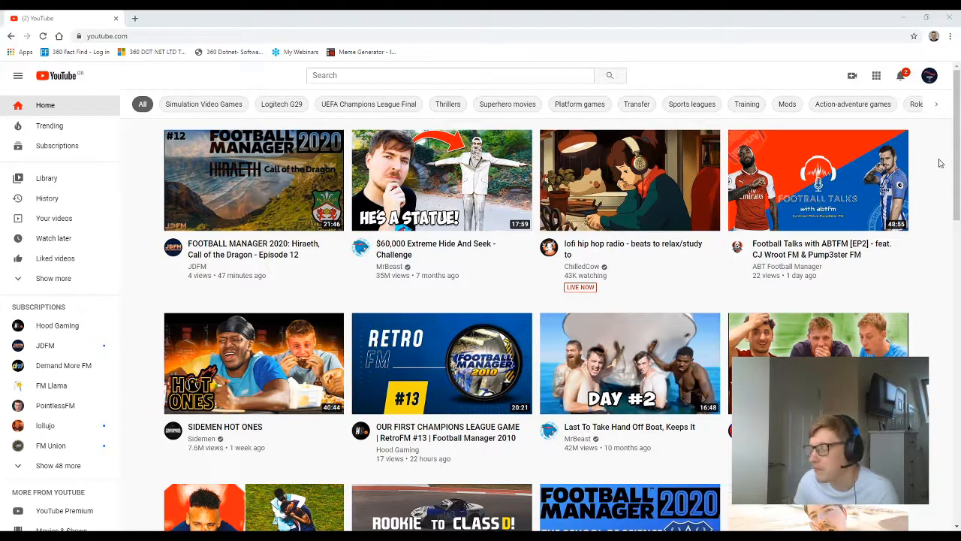
pyautogui.click(851, 81)
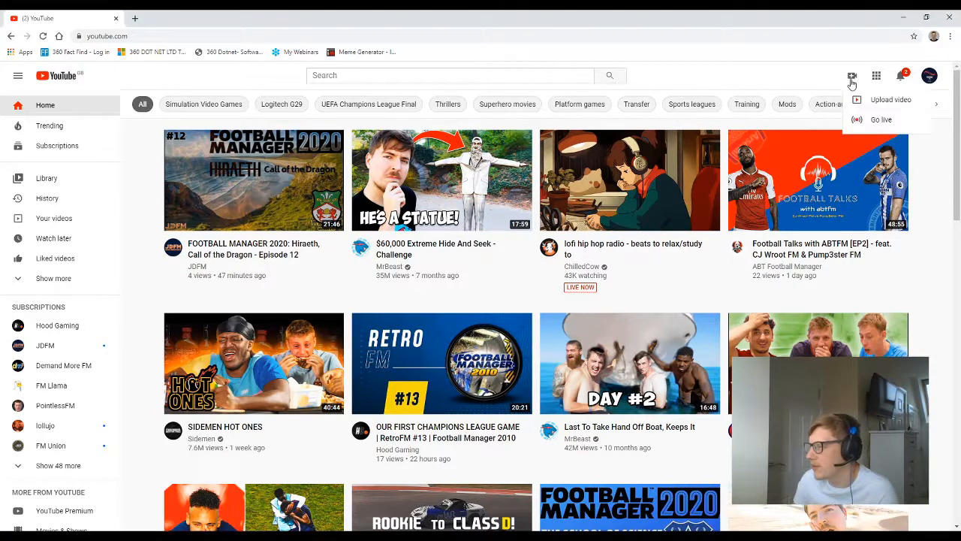
pyautogui.click(863, 101)
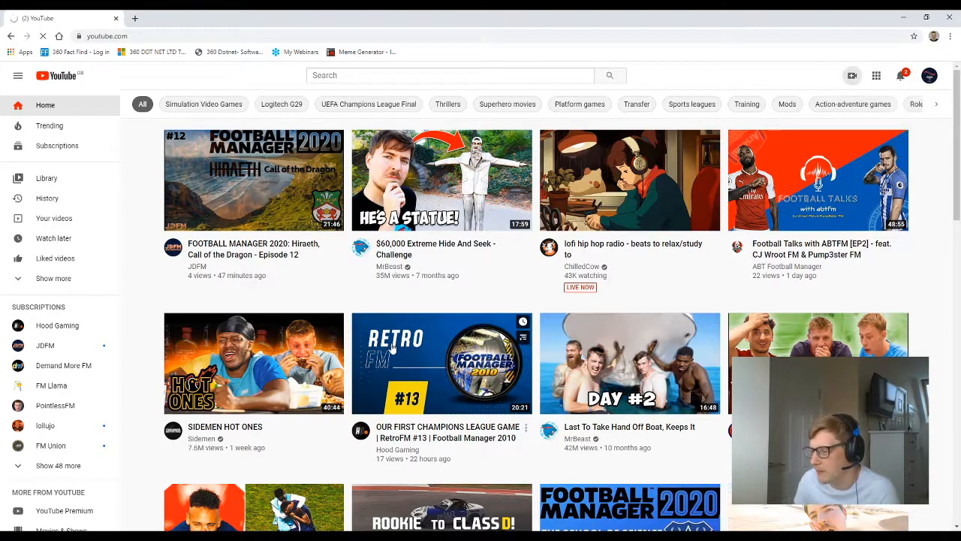